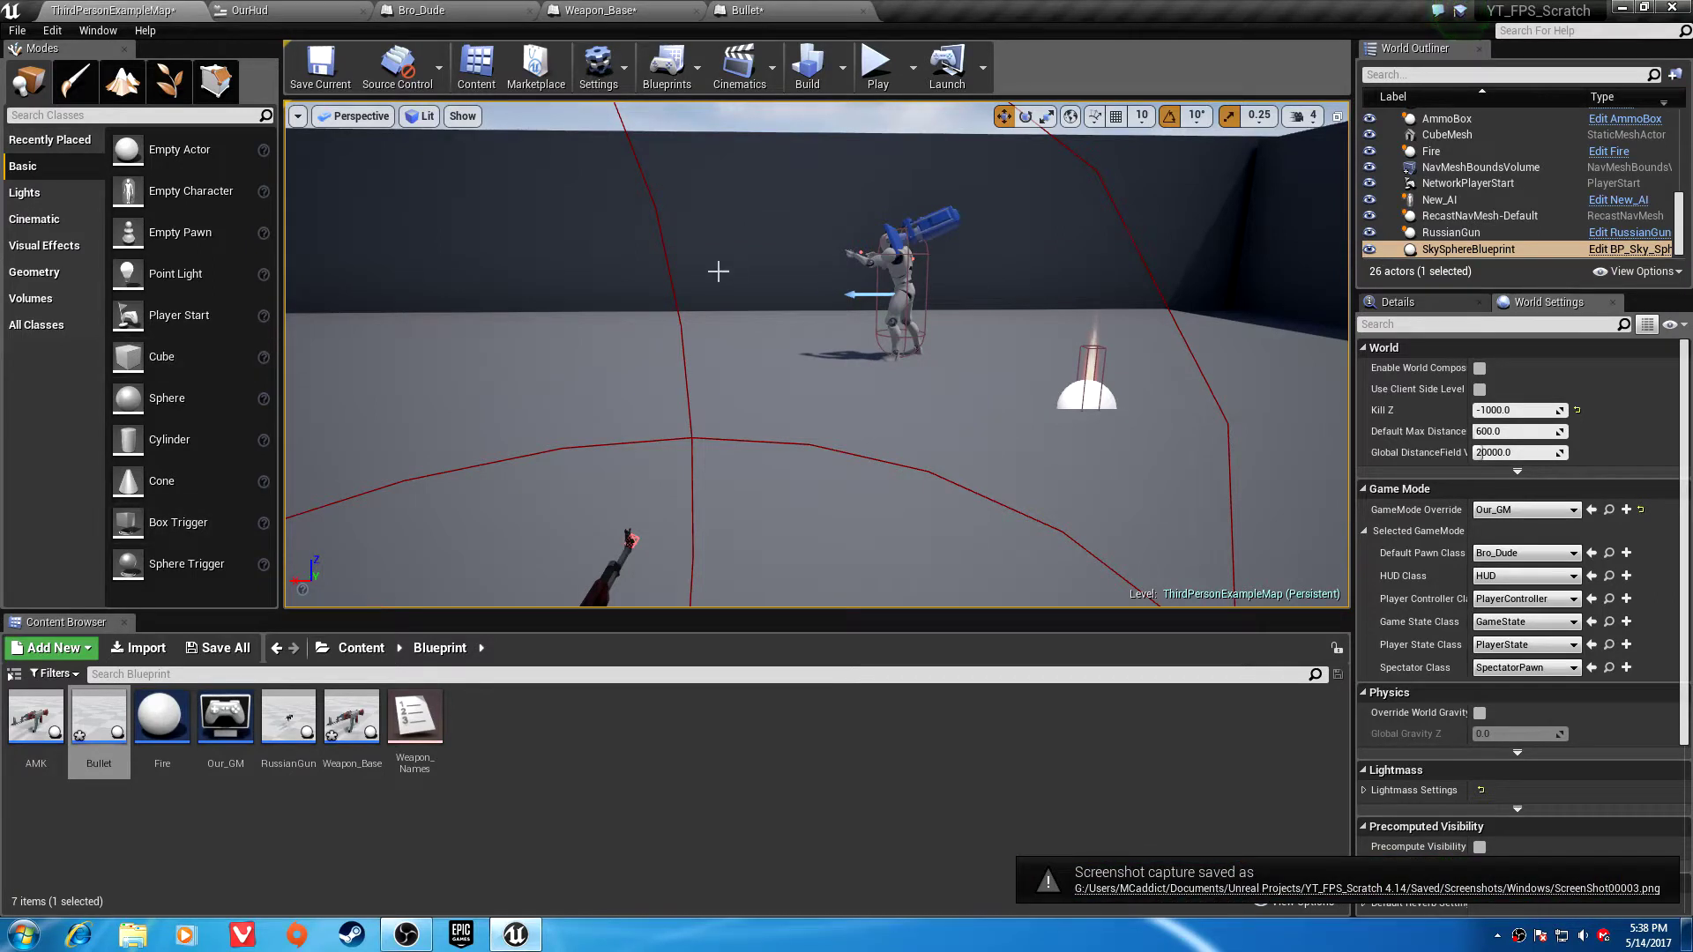
Close the Weapon_Base and Bullet editors, leaving Bro_Dude's Event Graph in view.
left_click(696, 10)
left_click(696, 11)
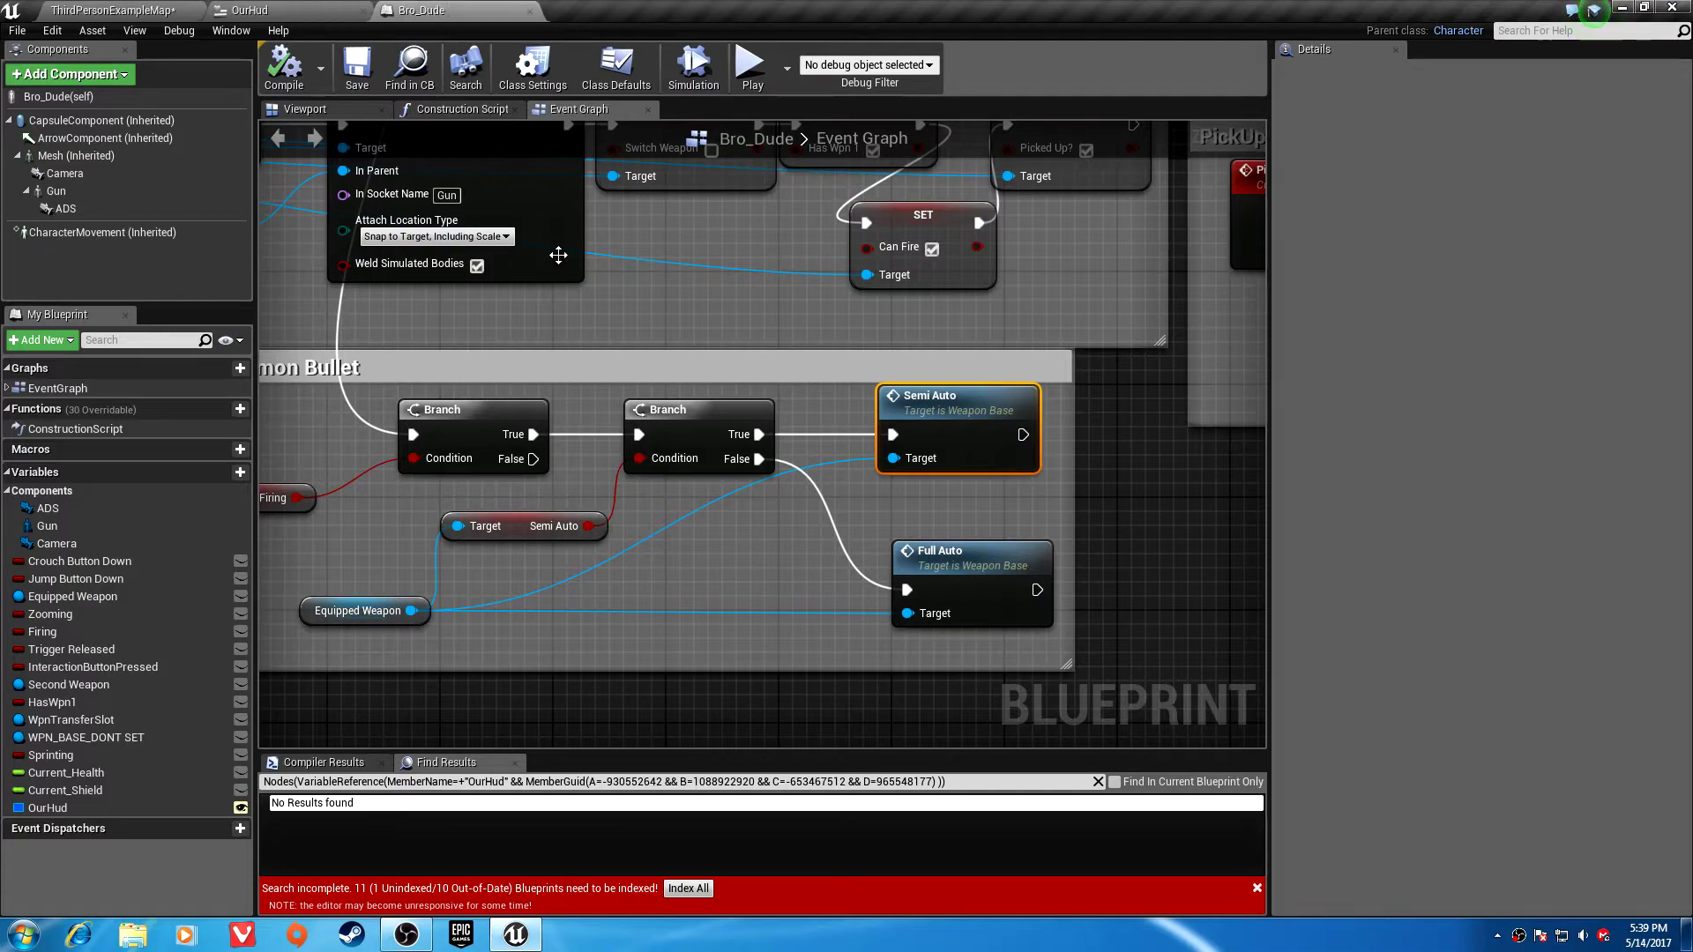
Add a Create Widget node after Bro_Dude's Event BeginPlay.
scroll(566, 315, "down", 6)
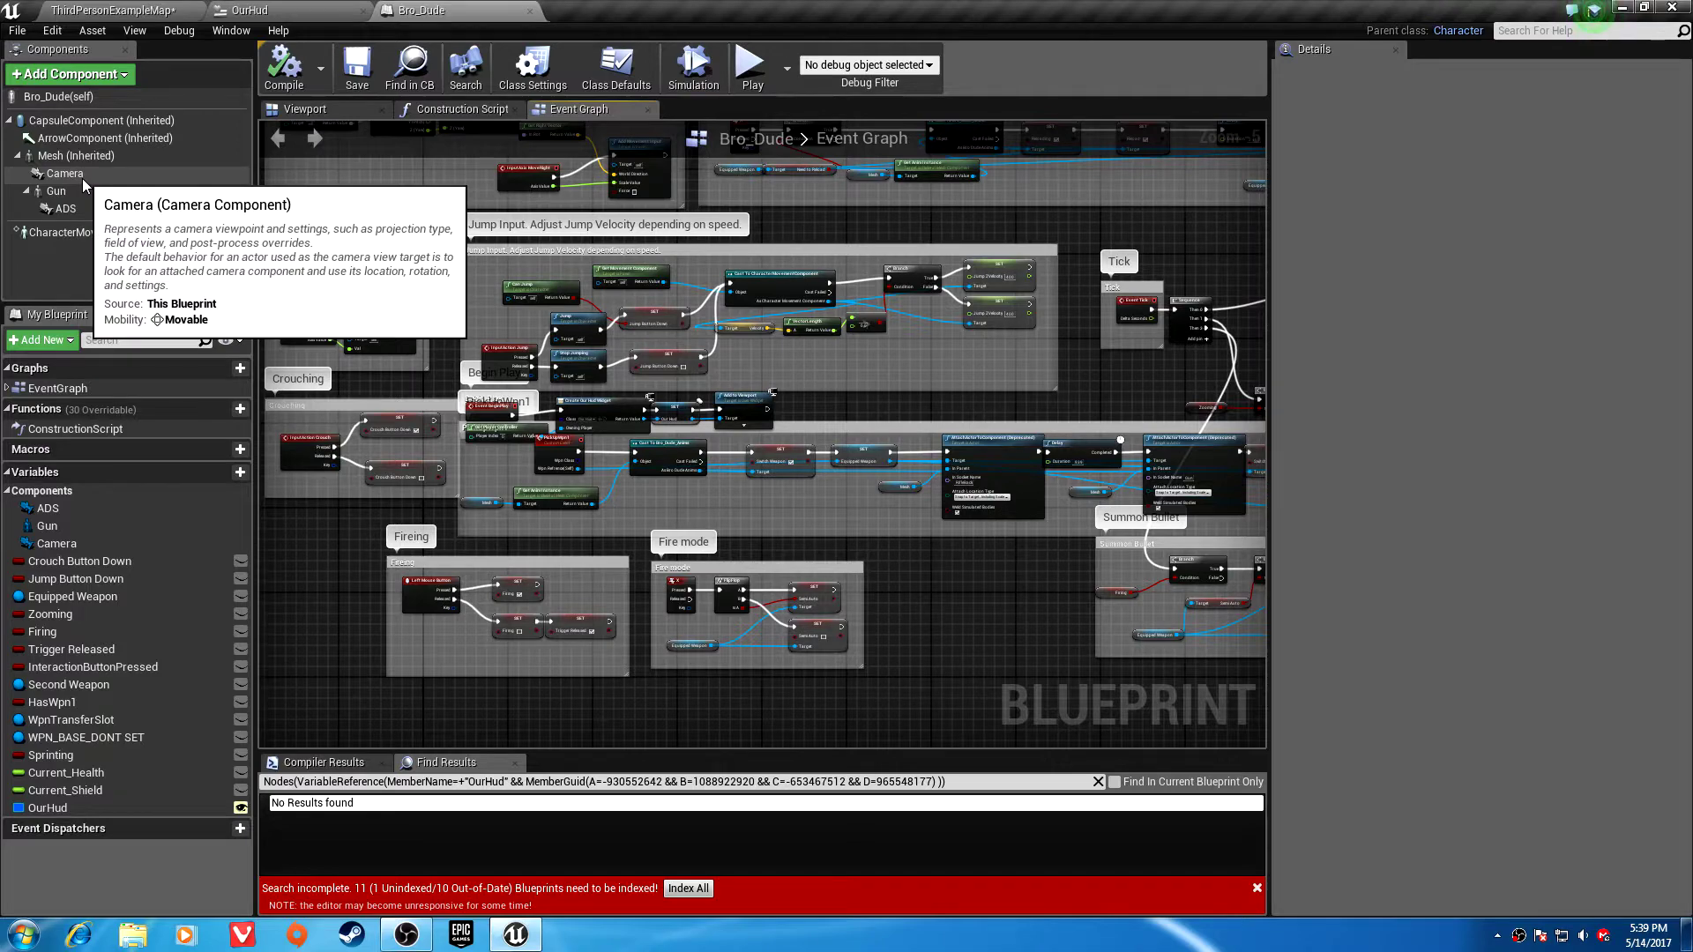
scroll(481, 406, "up", 6)
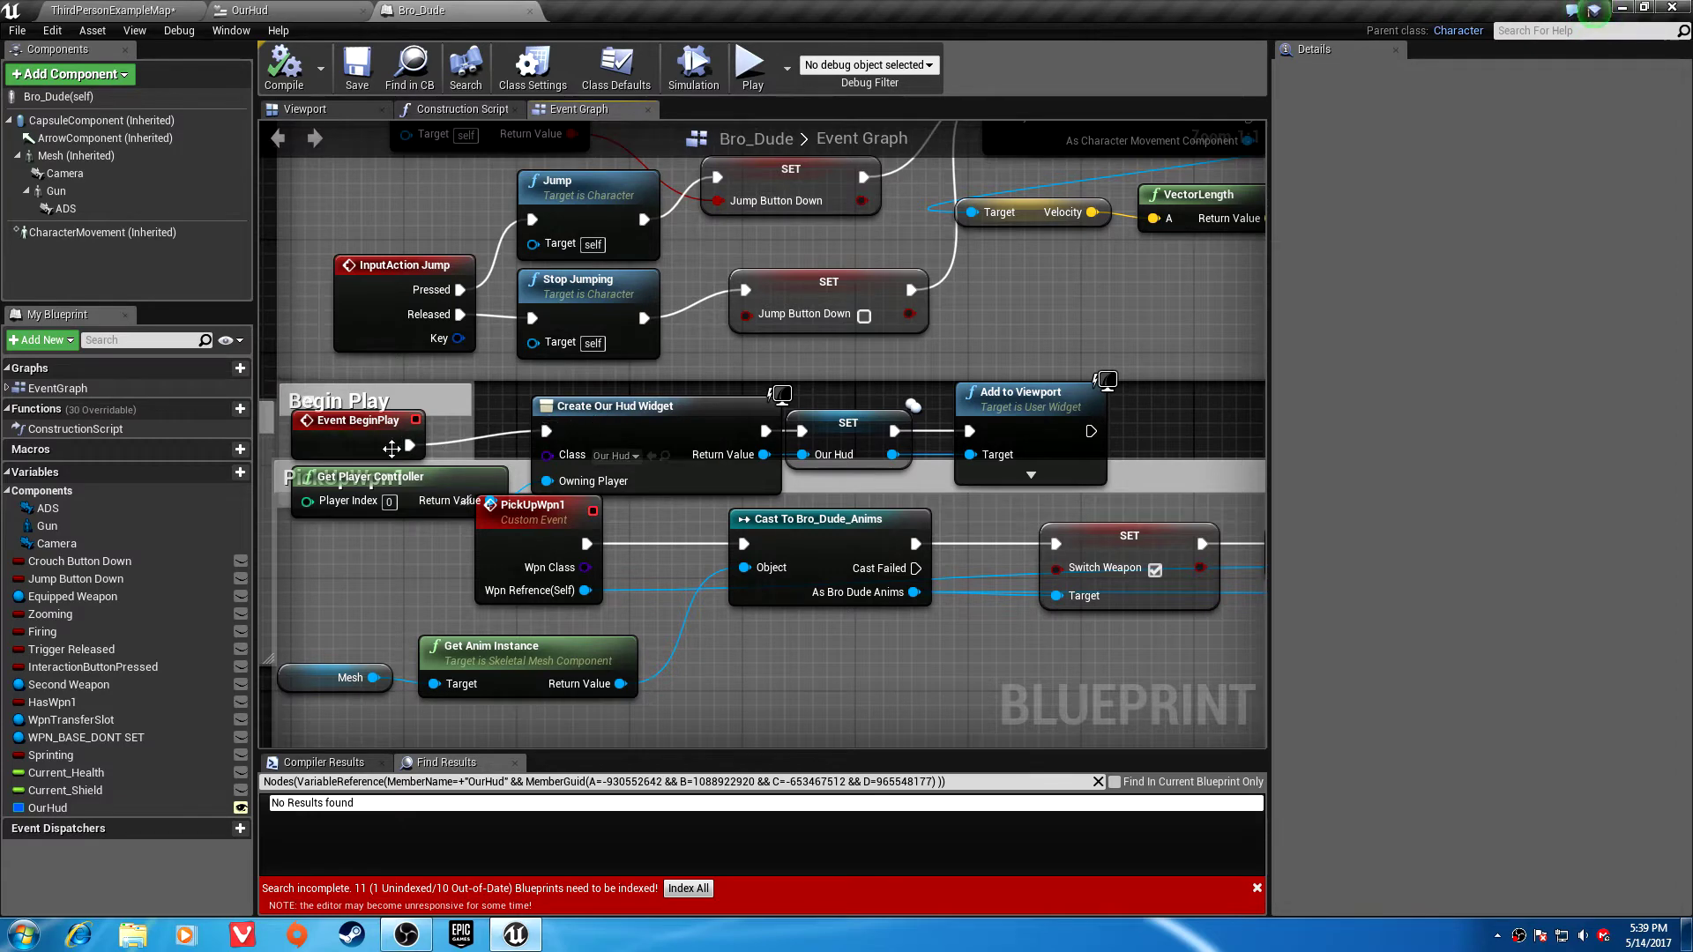
left_click_drag(411, 446, 489, 432)
type("c")
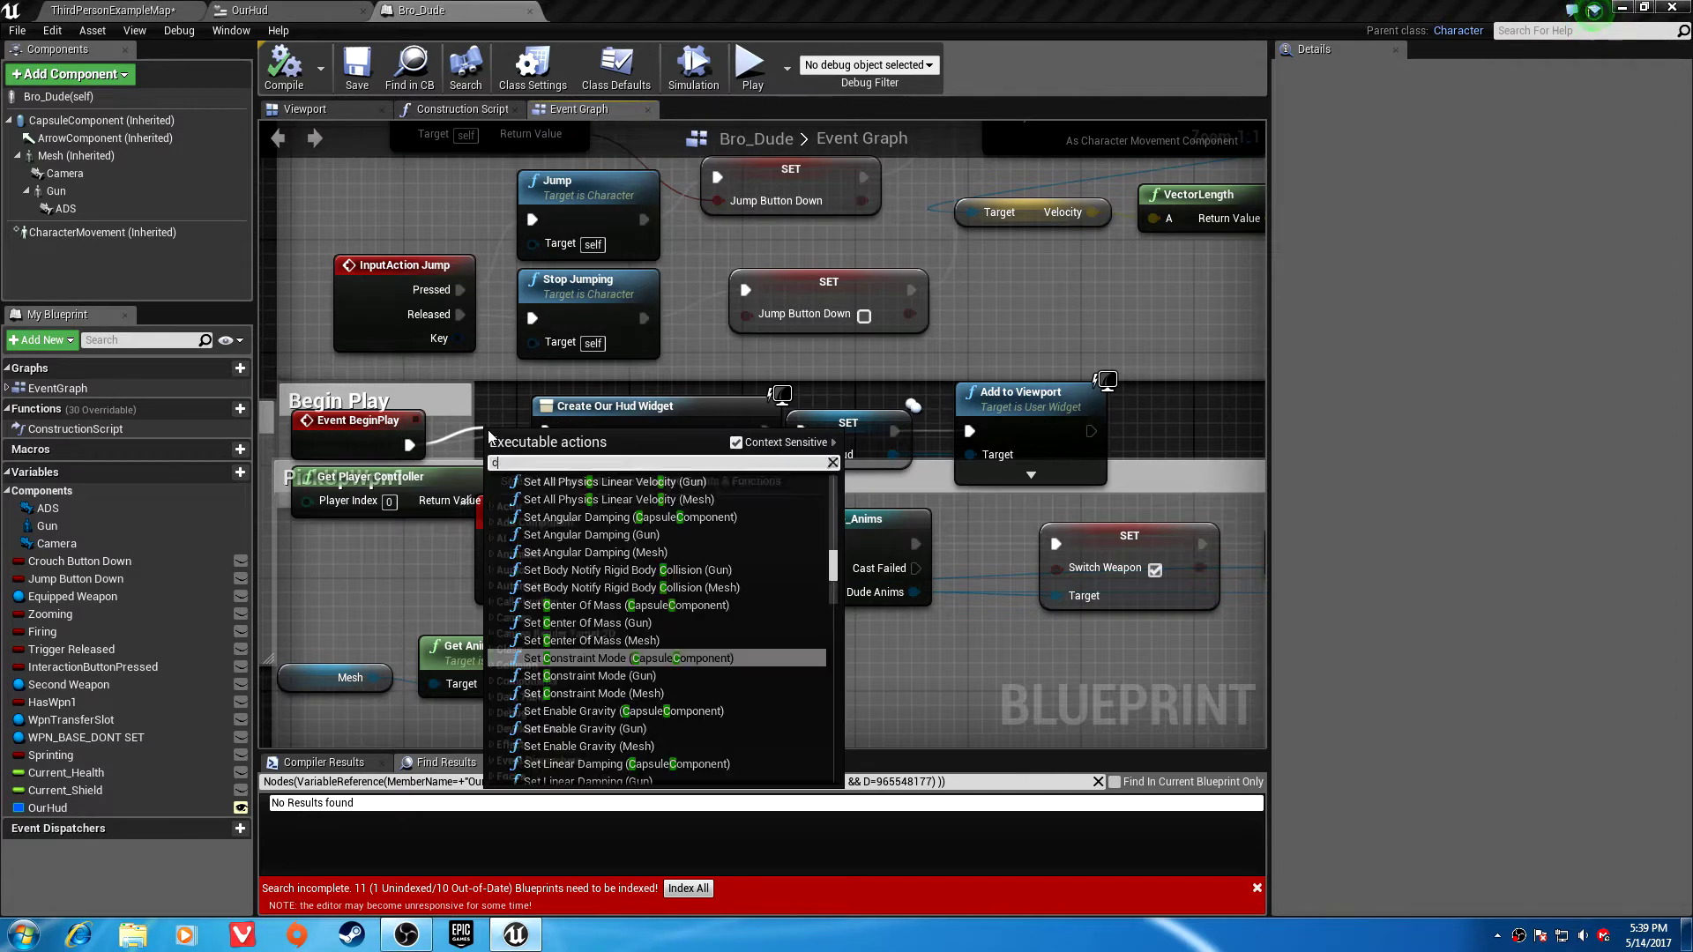
type("reate wi")
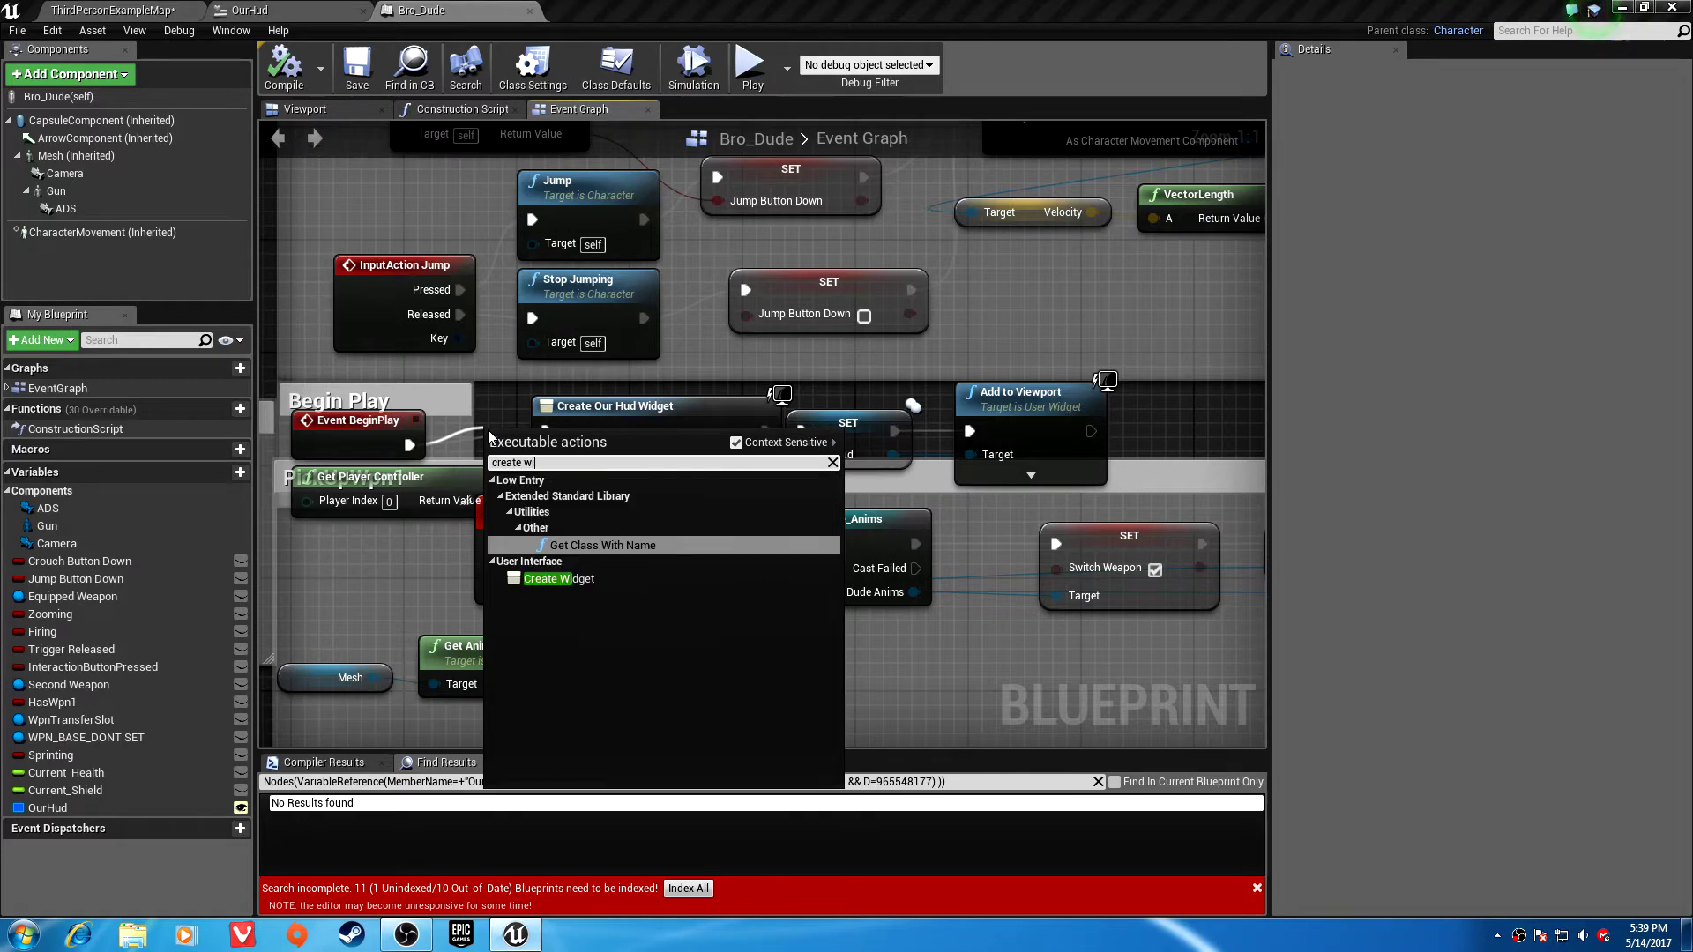
key("Down")
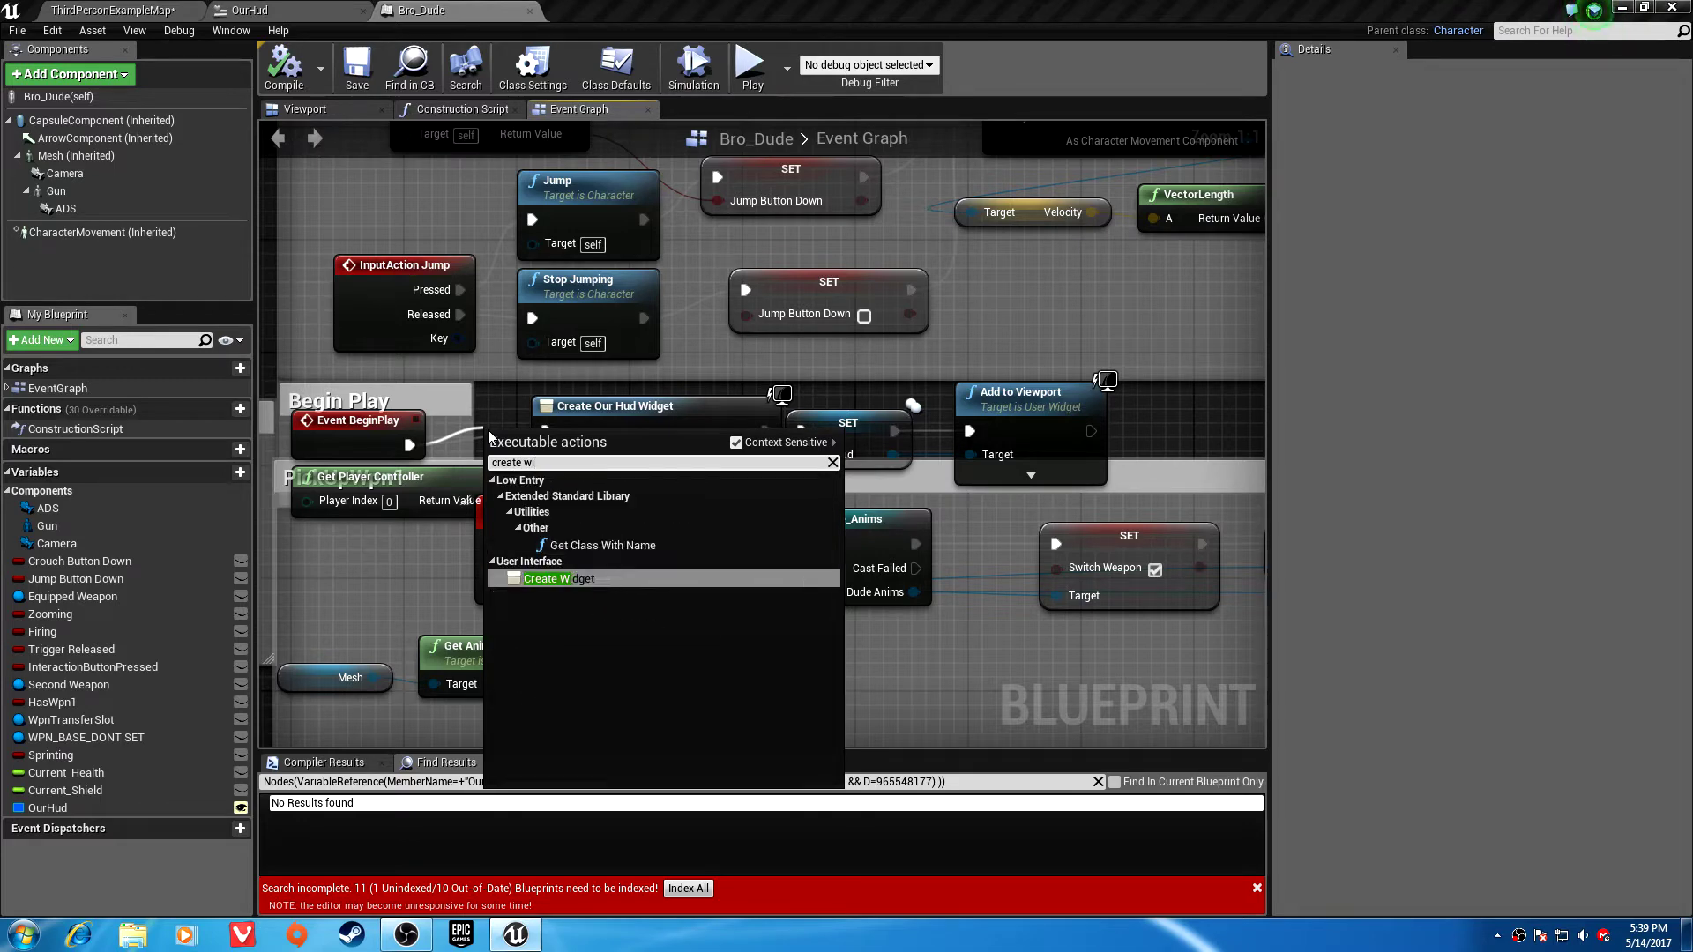
key("Return")
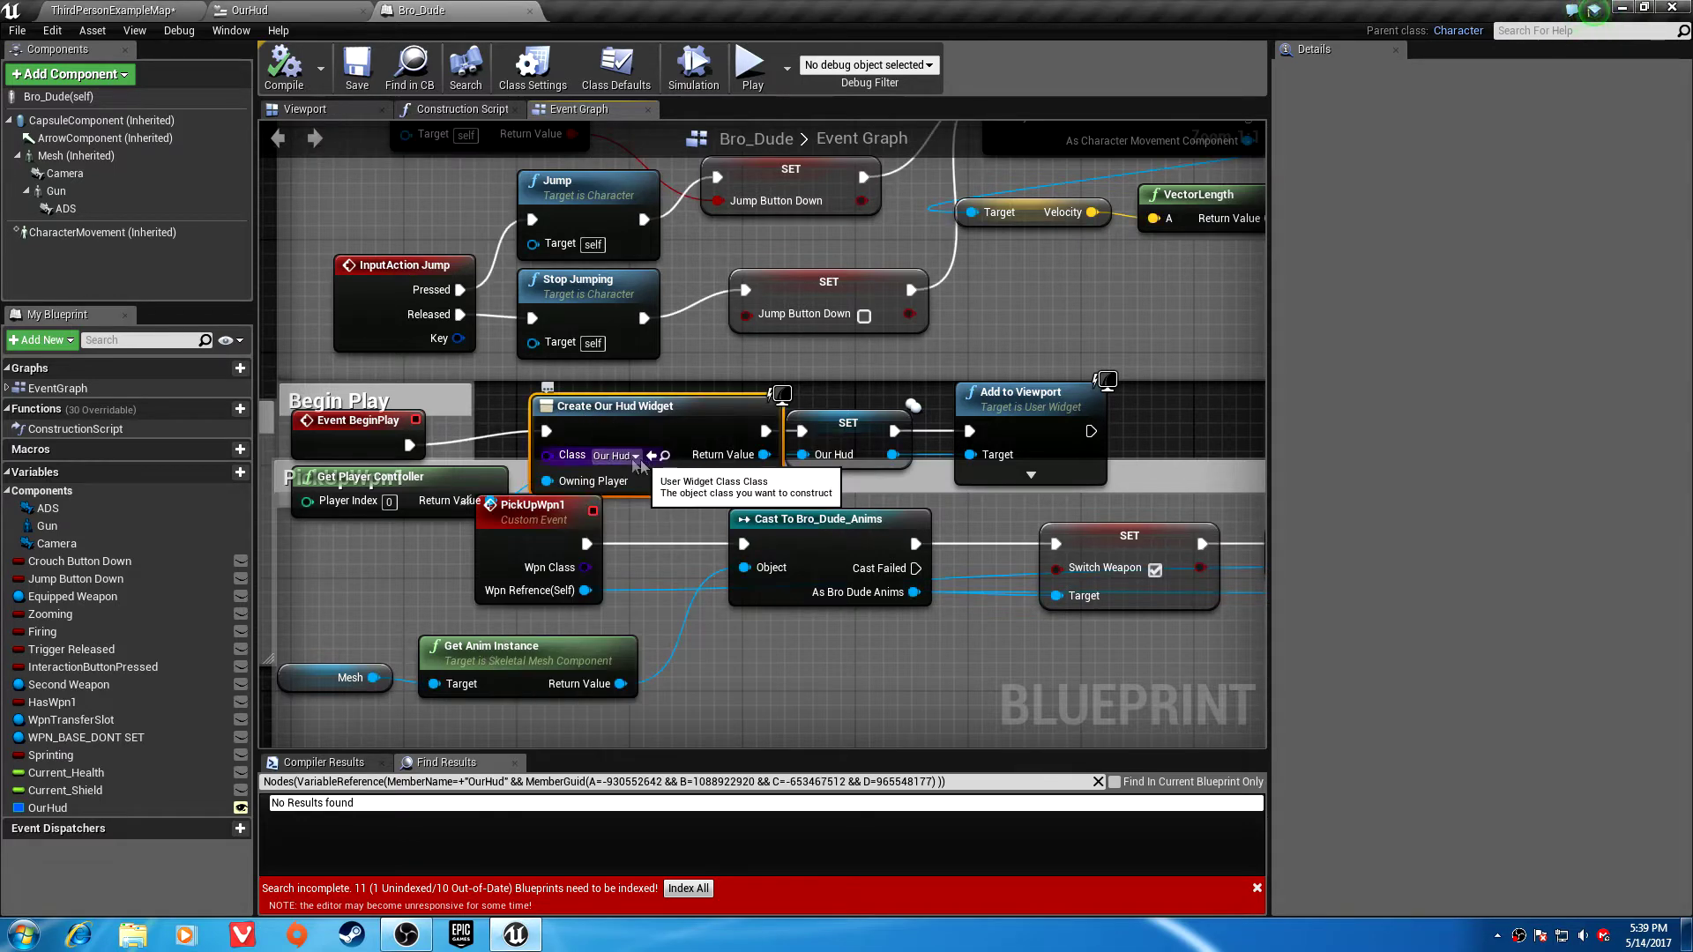
Set the Create Widget class to OurHud and return to the Content root folder.
left_click(616, 456)
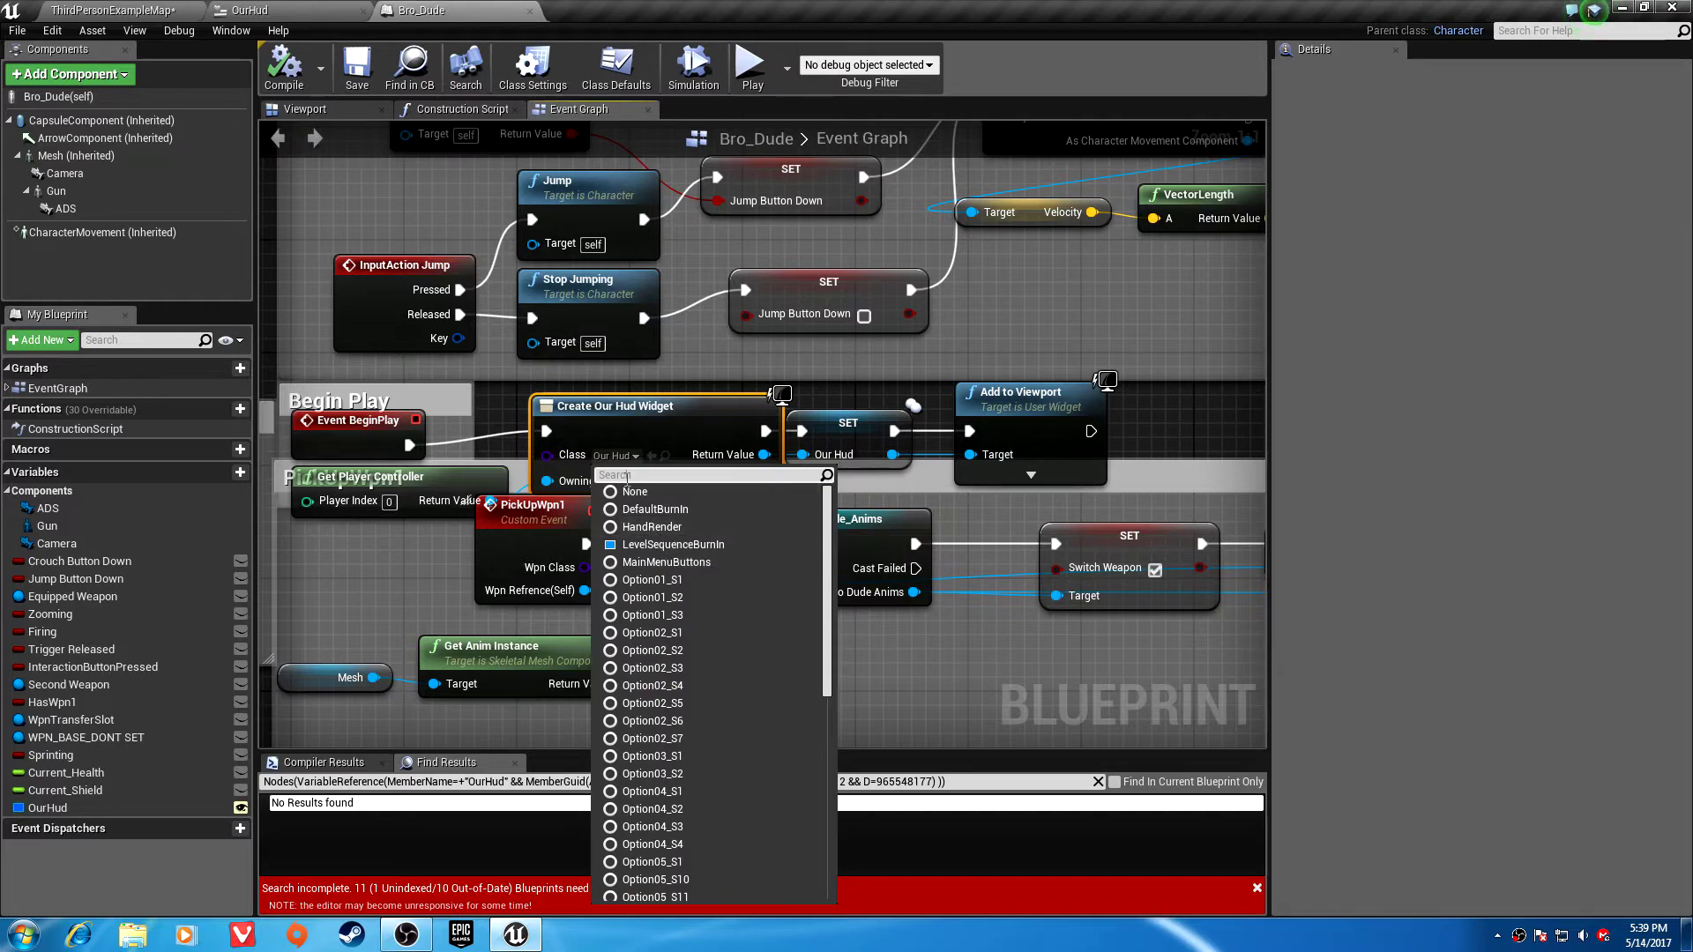
type("hud")
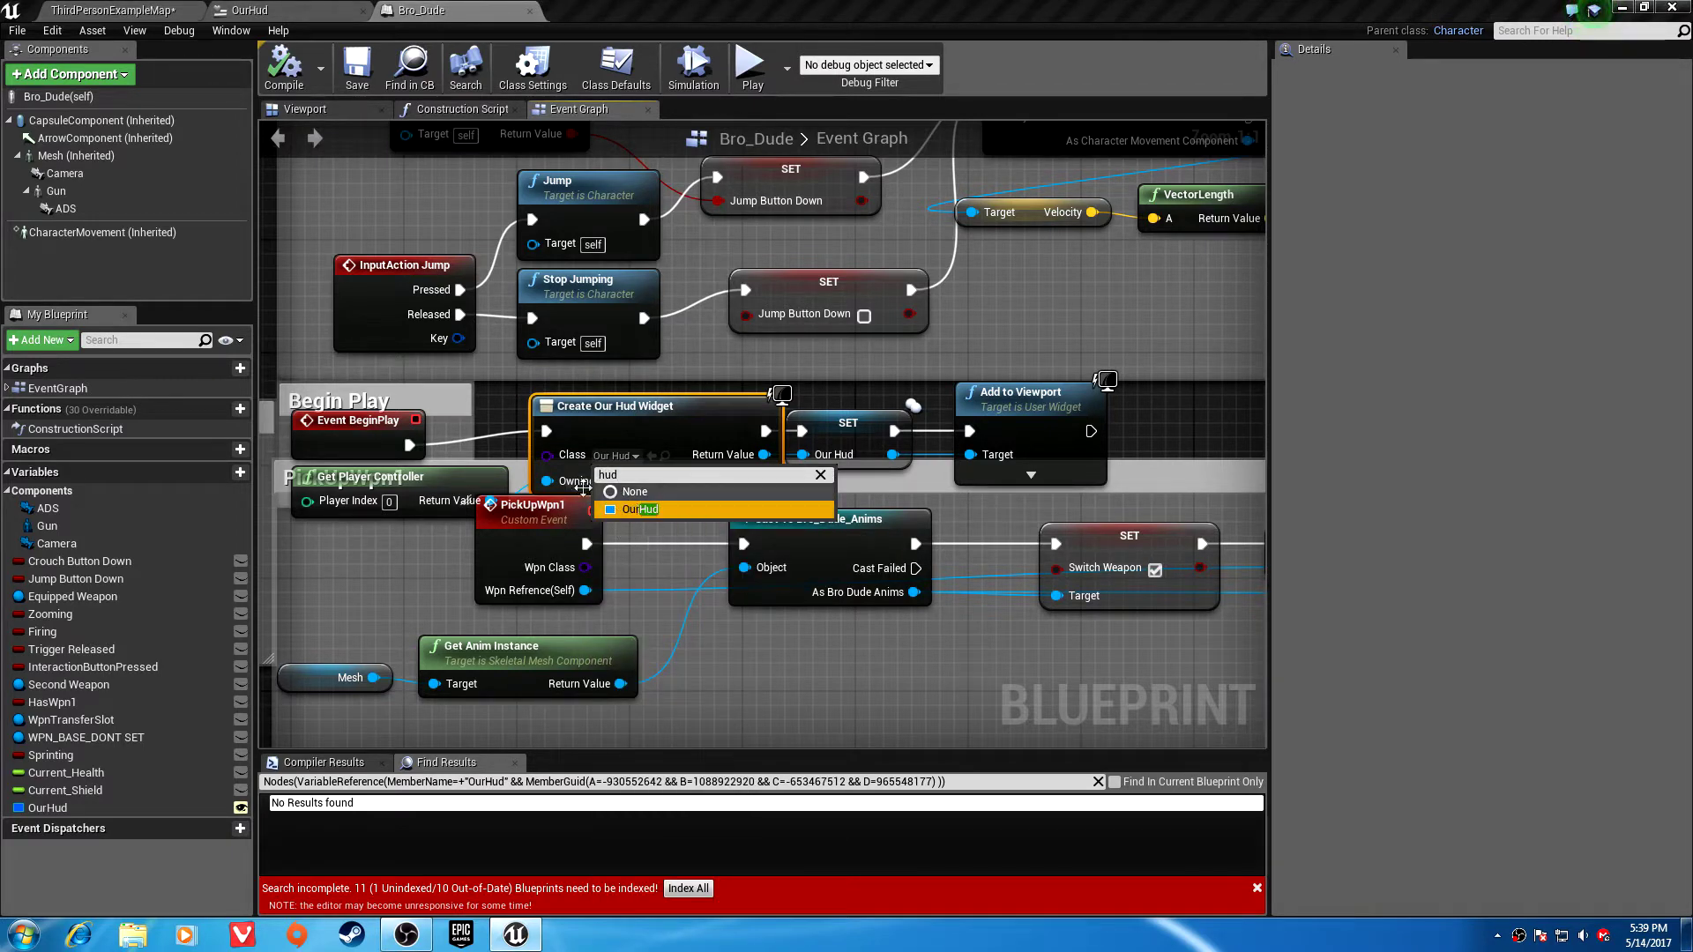
left_click(658, 510)
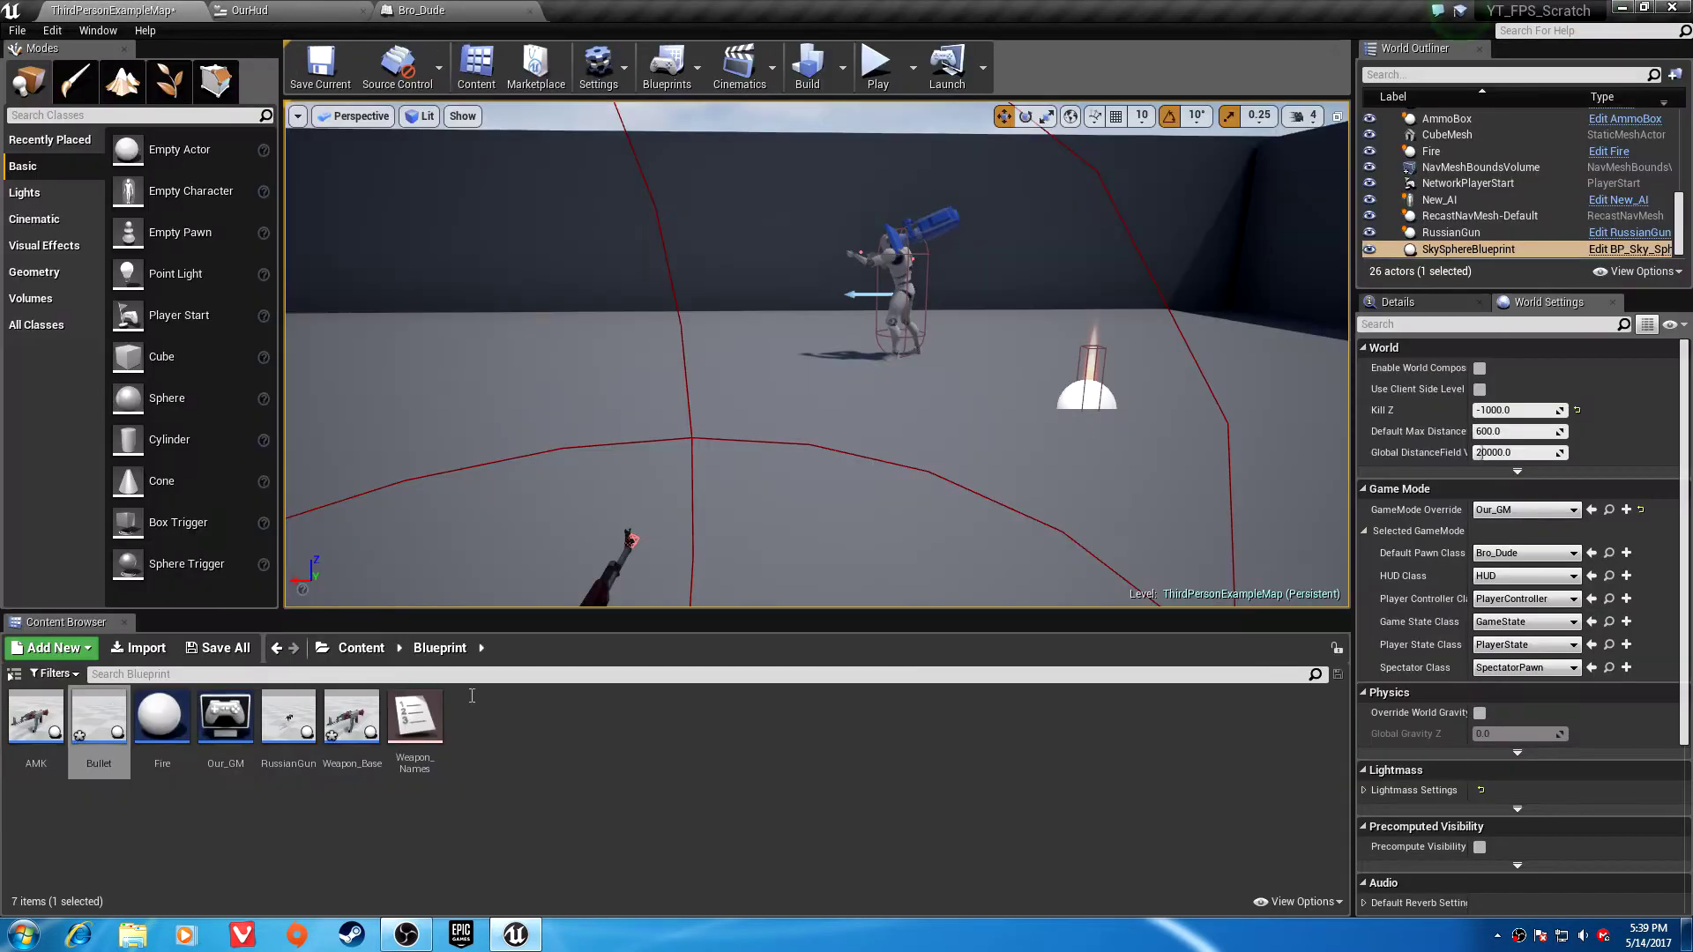
left_click(361, 647)
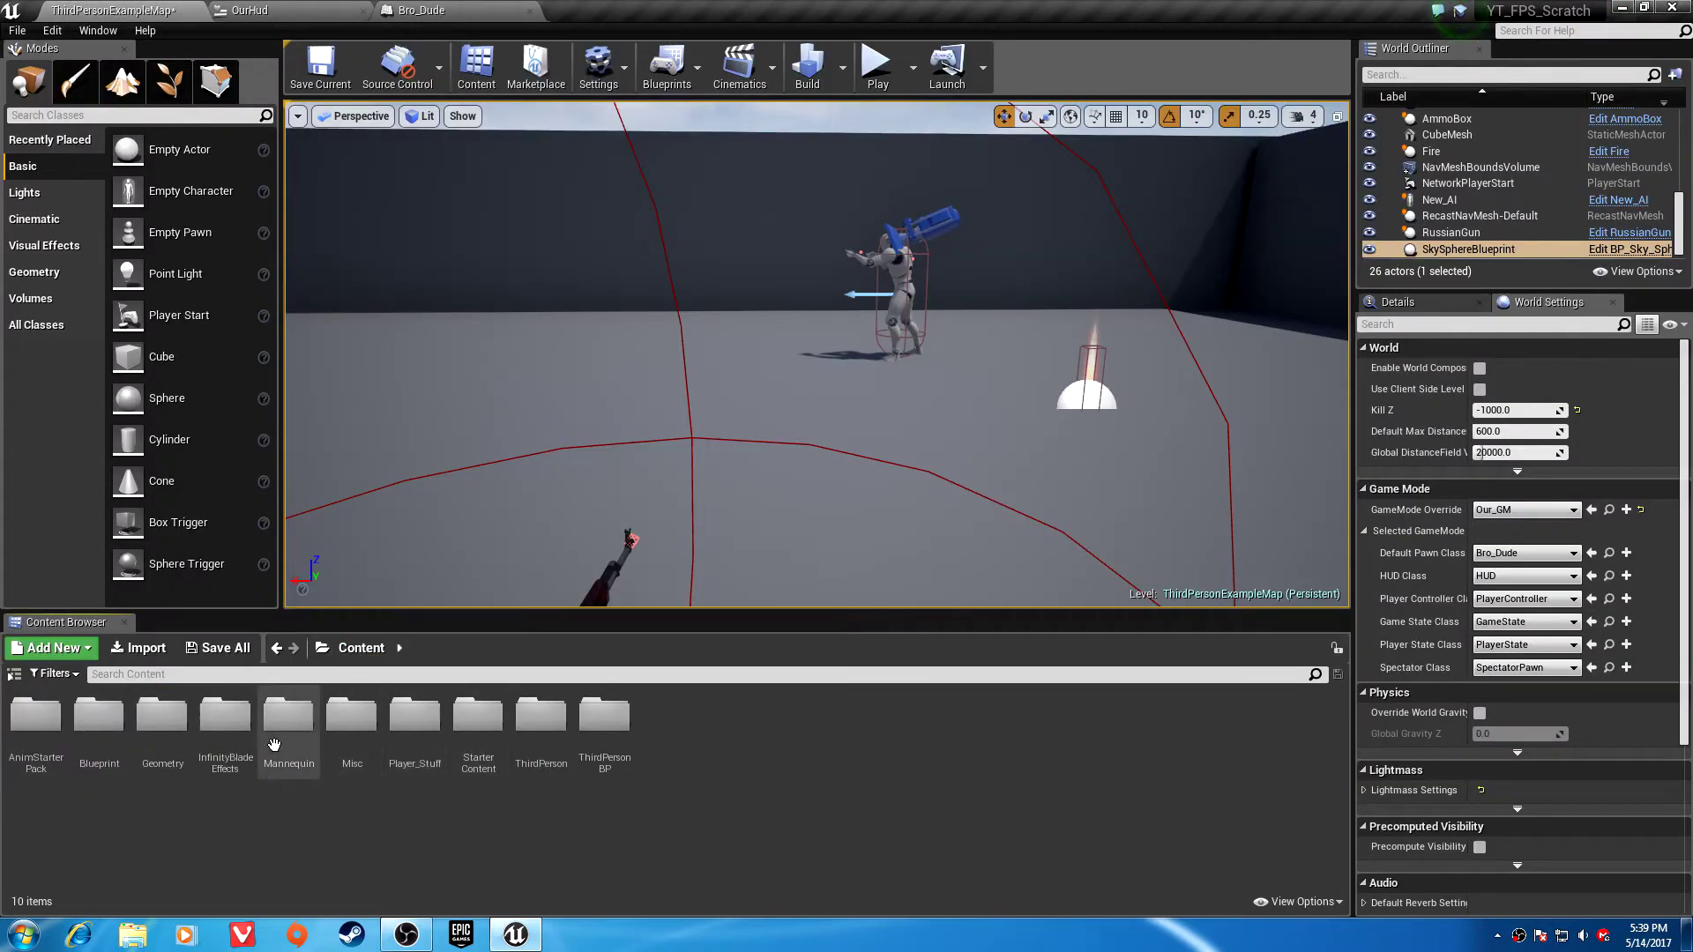
Open the Player_Stuff folder and select the OurHud widget asset.
double_click(431, 752)
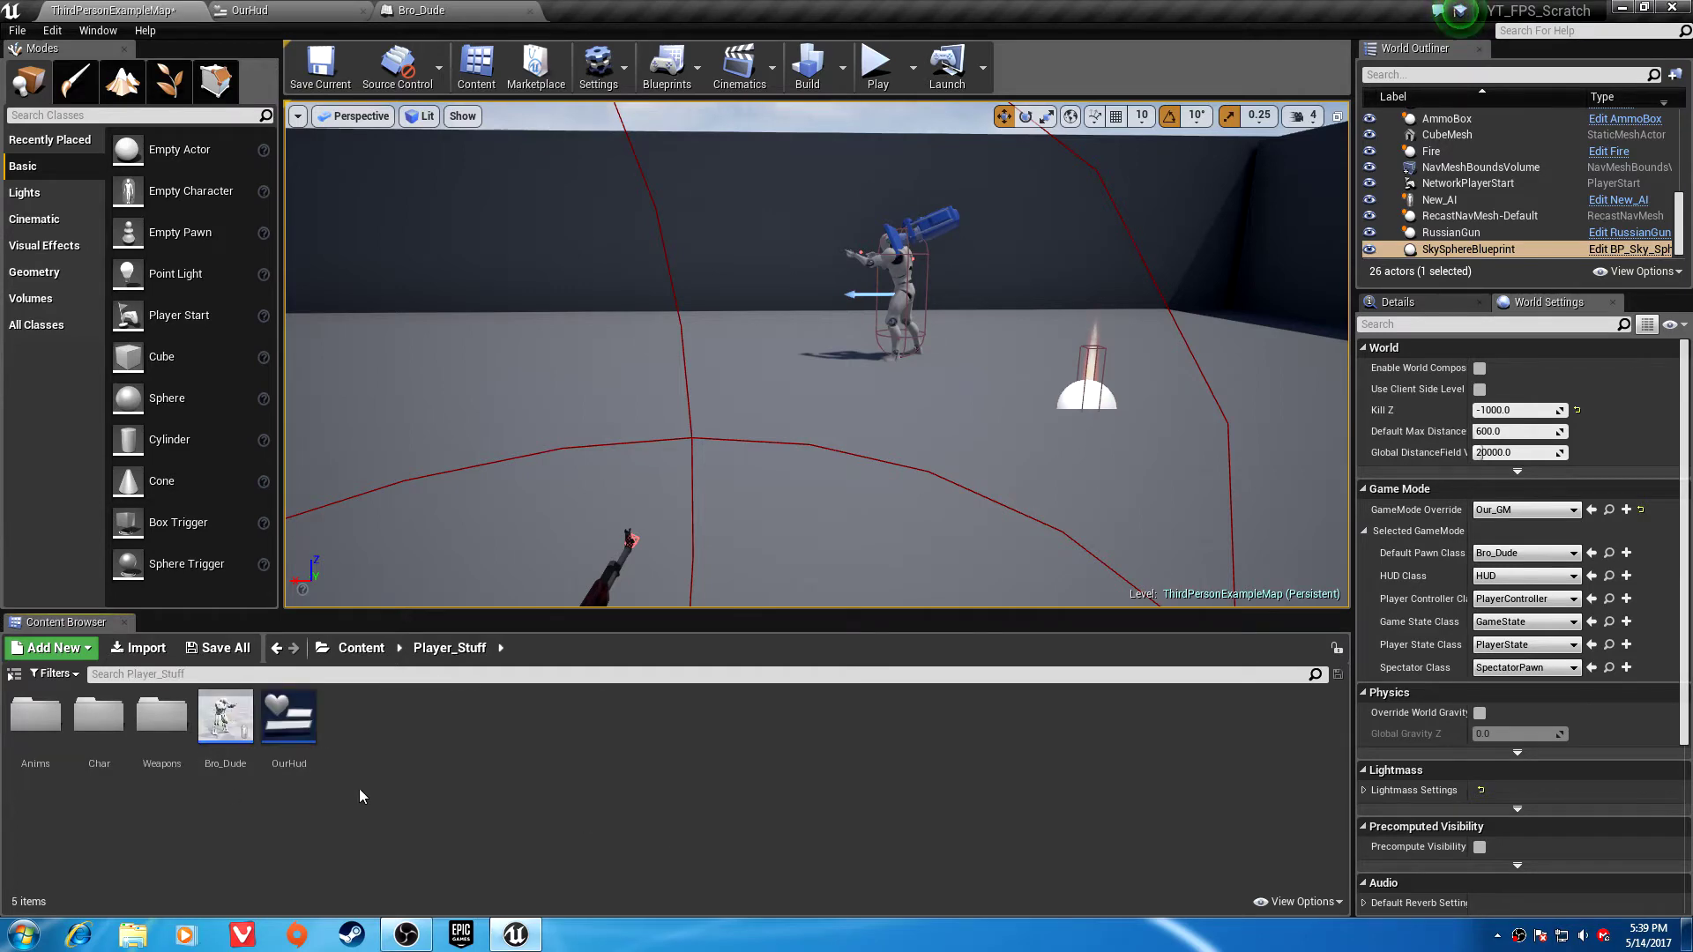
left_click(289, 728)
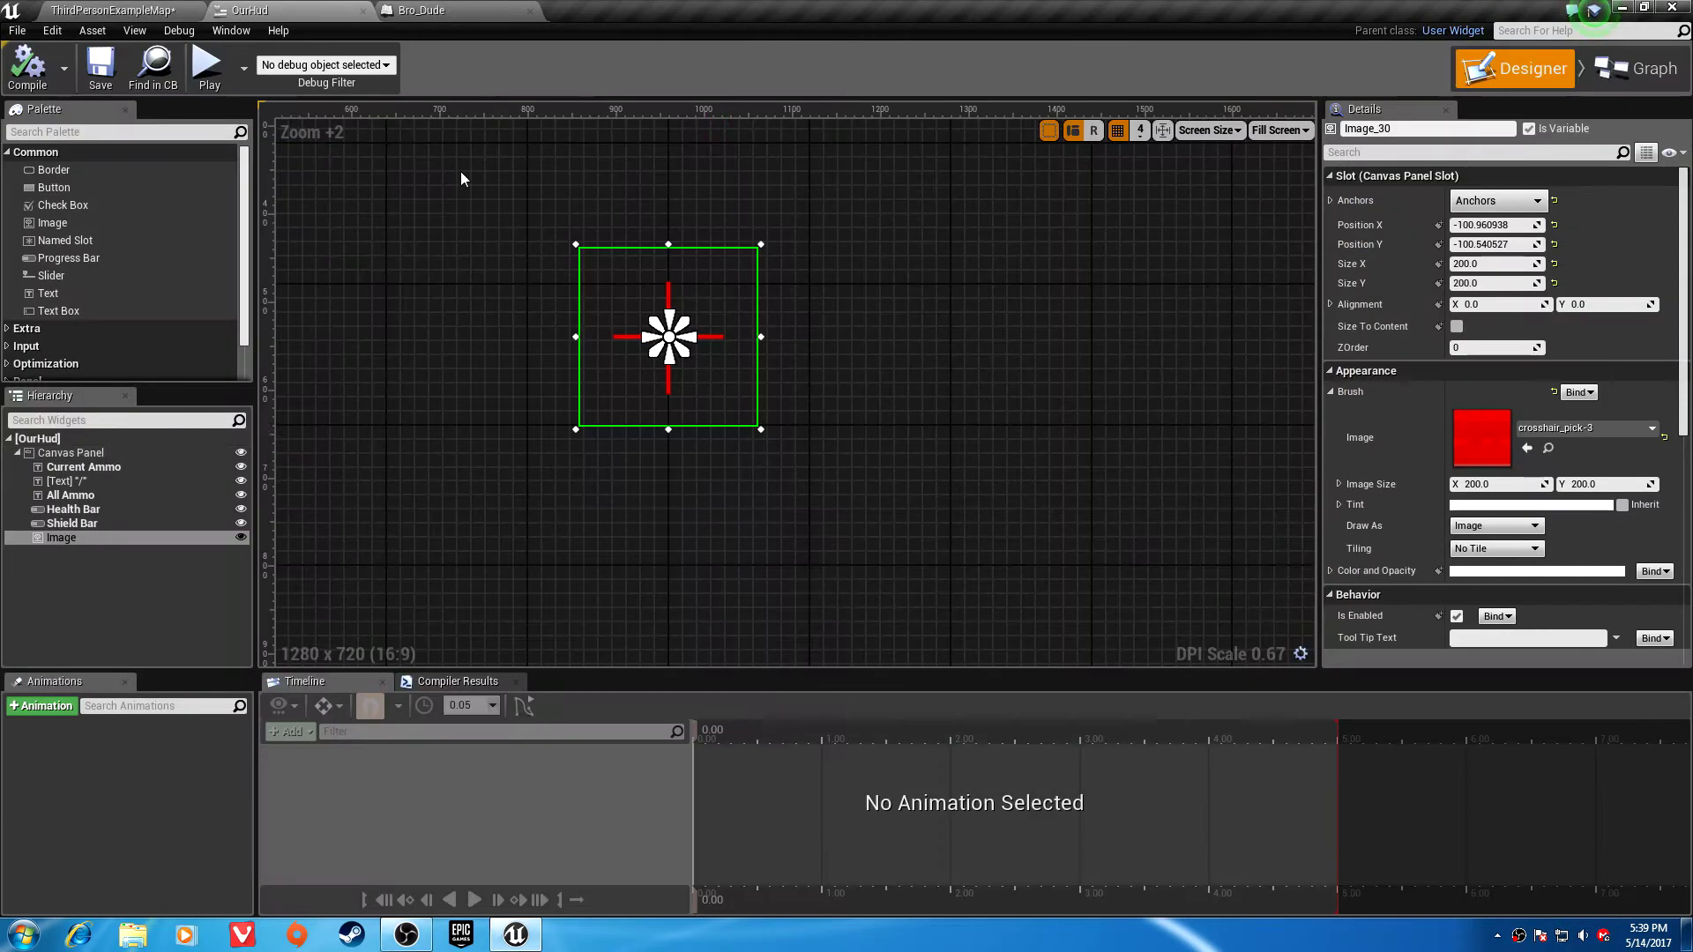
left_click(250, 10)
left_click(420, 10)
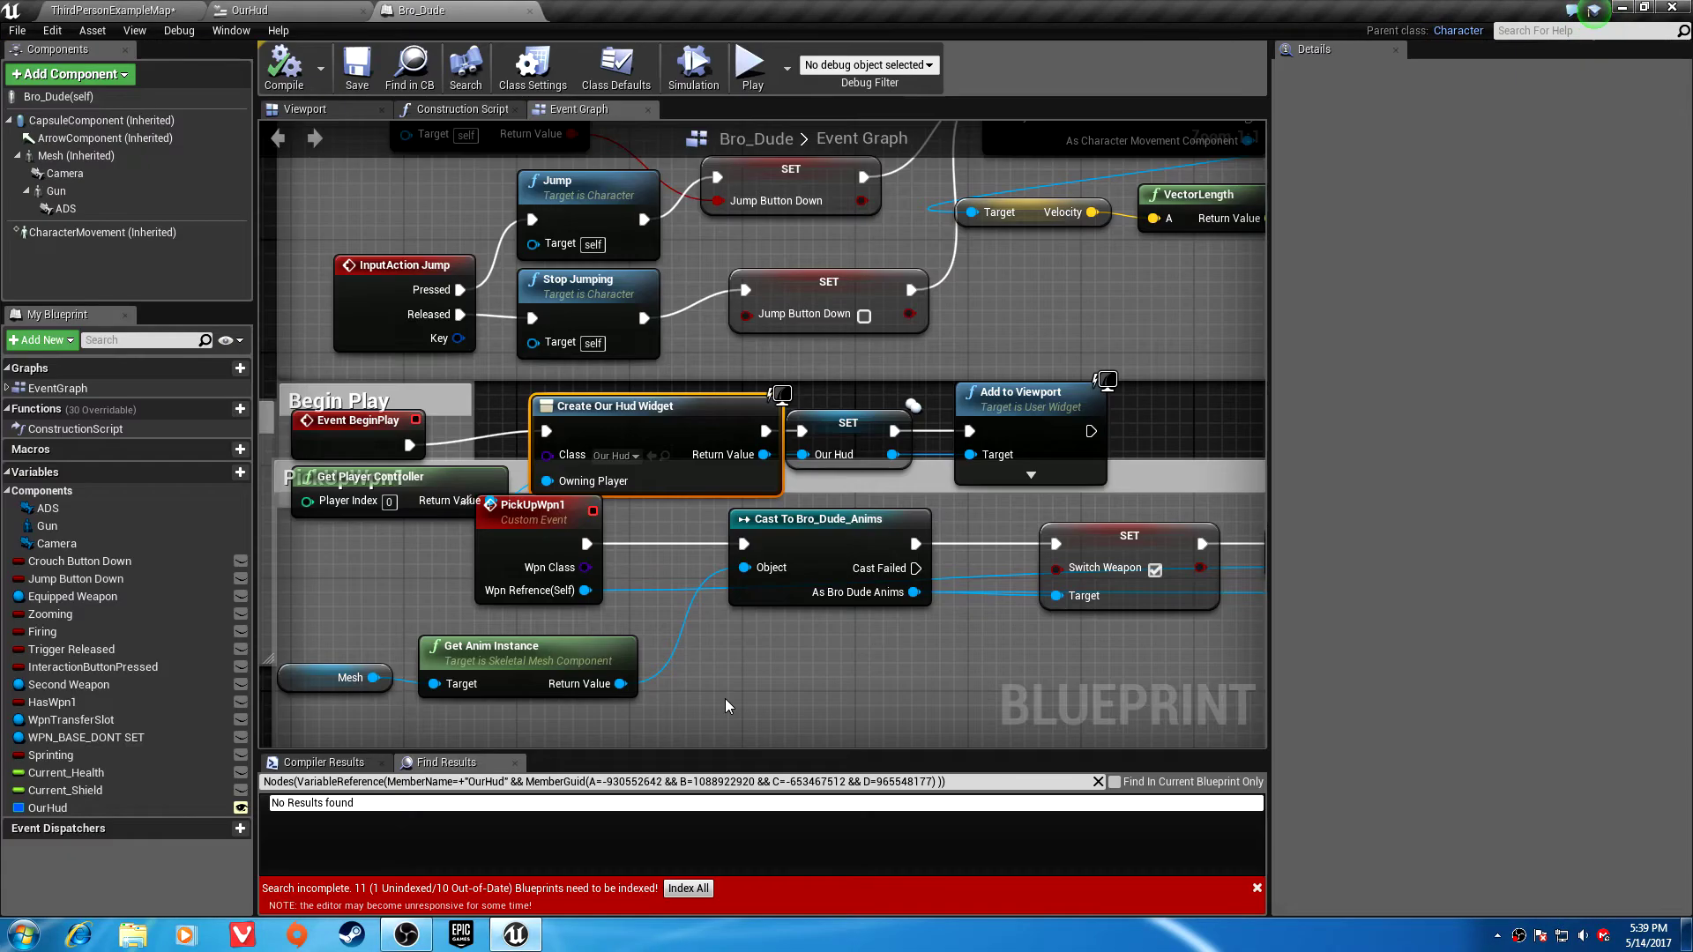
Promote the Create Widget Return Value to an OurHud variable feeding Add to Viewport.
right_click(765, 455)
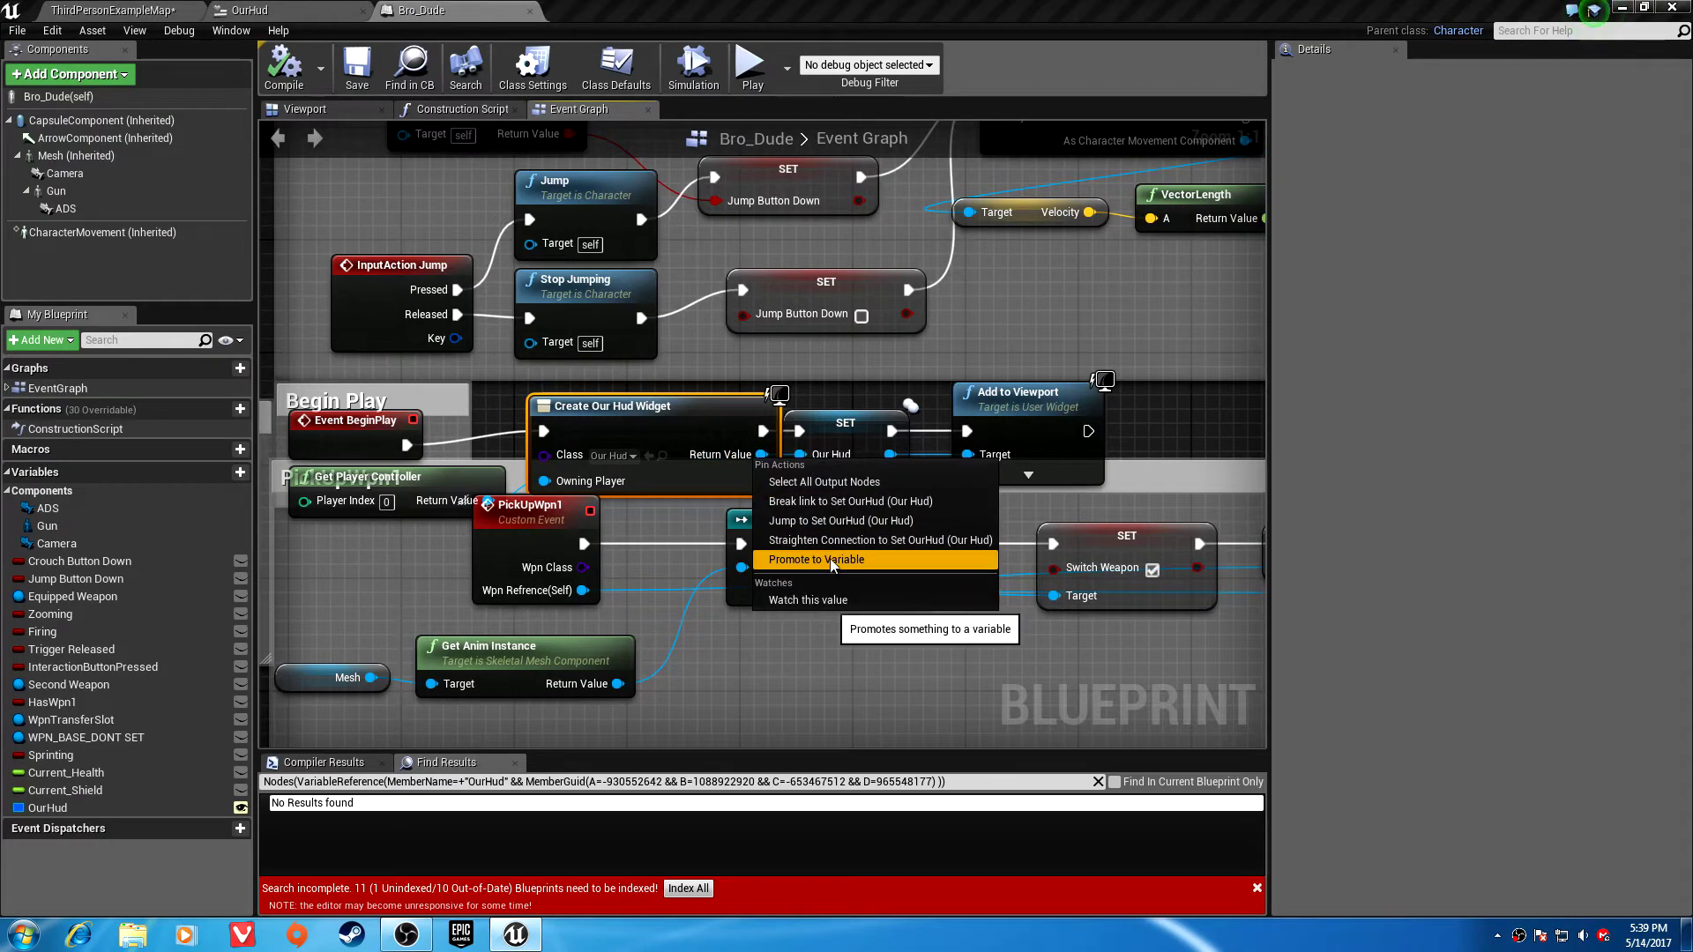
left_click(849, 456)
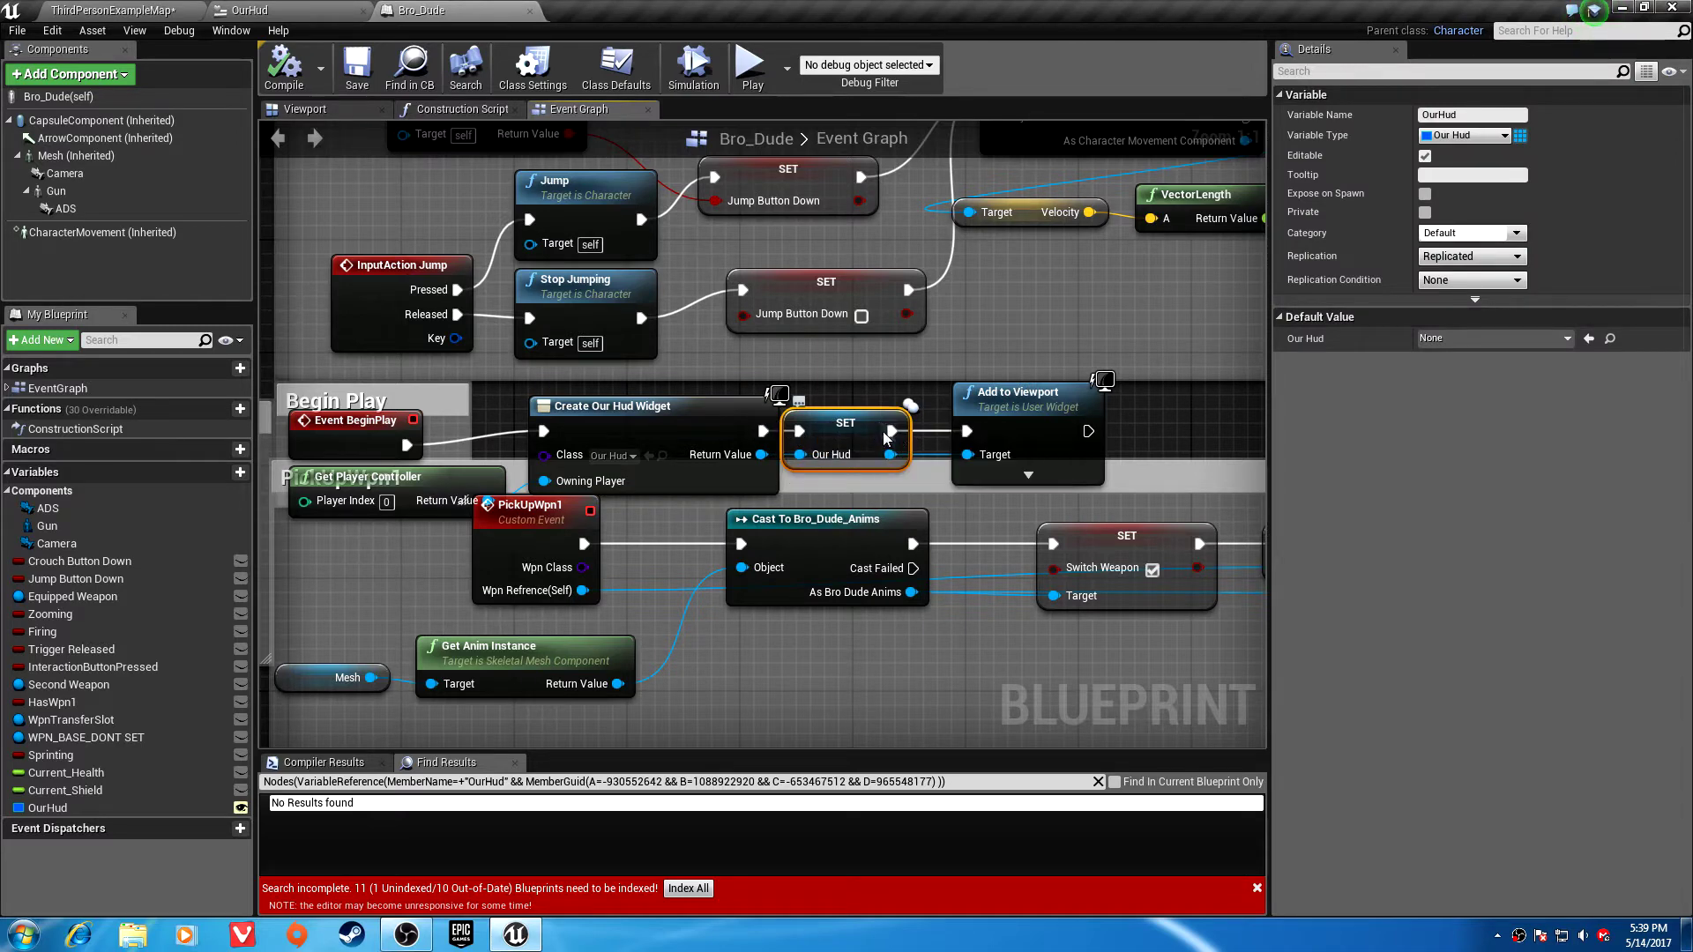
left_click_drag(890, 456, 955, 466)
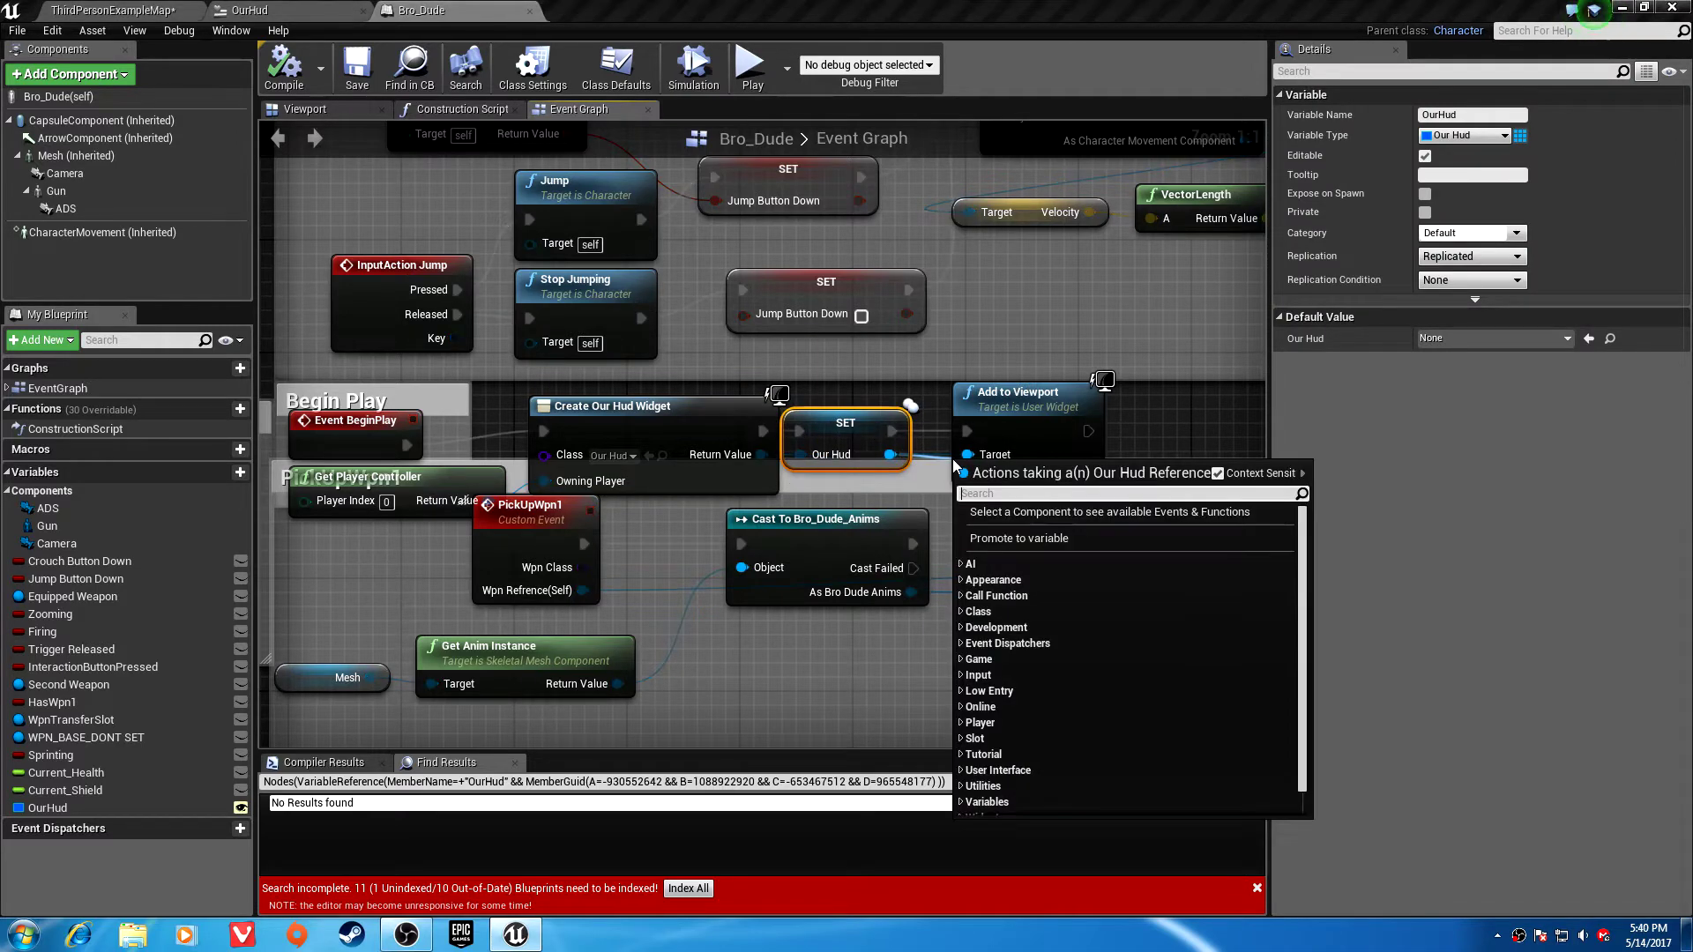
left_click(992, 440)
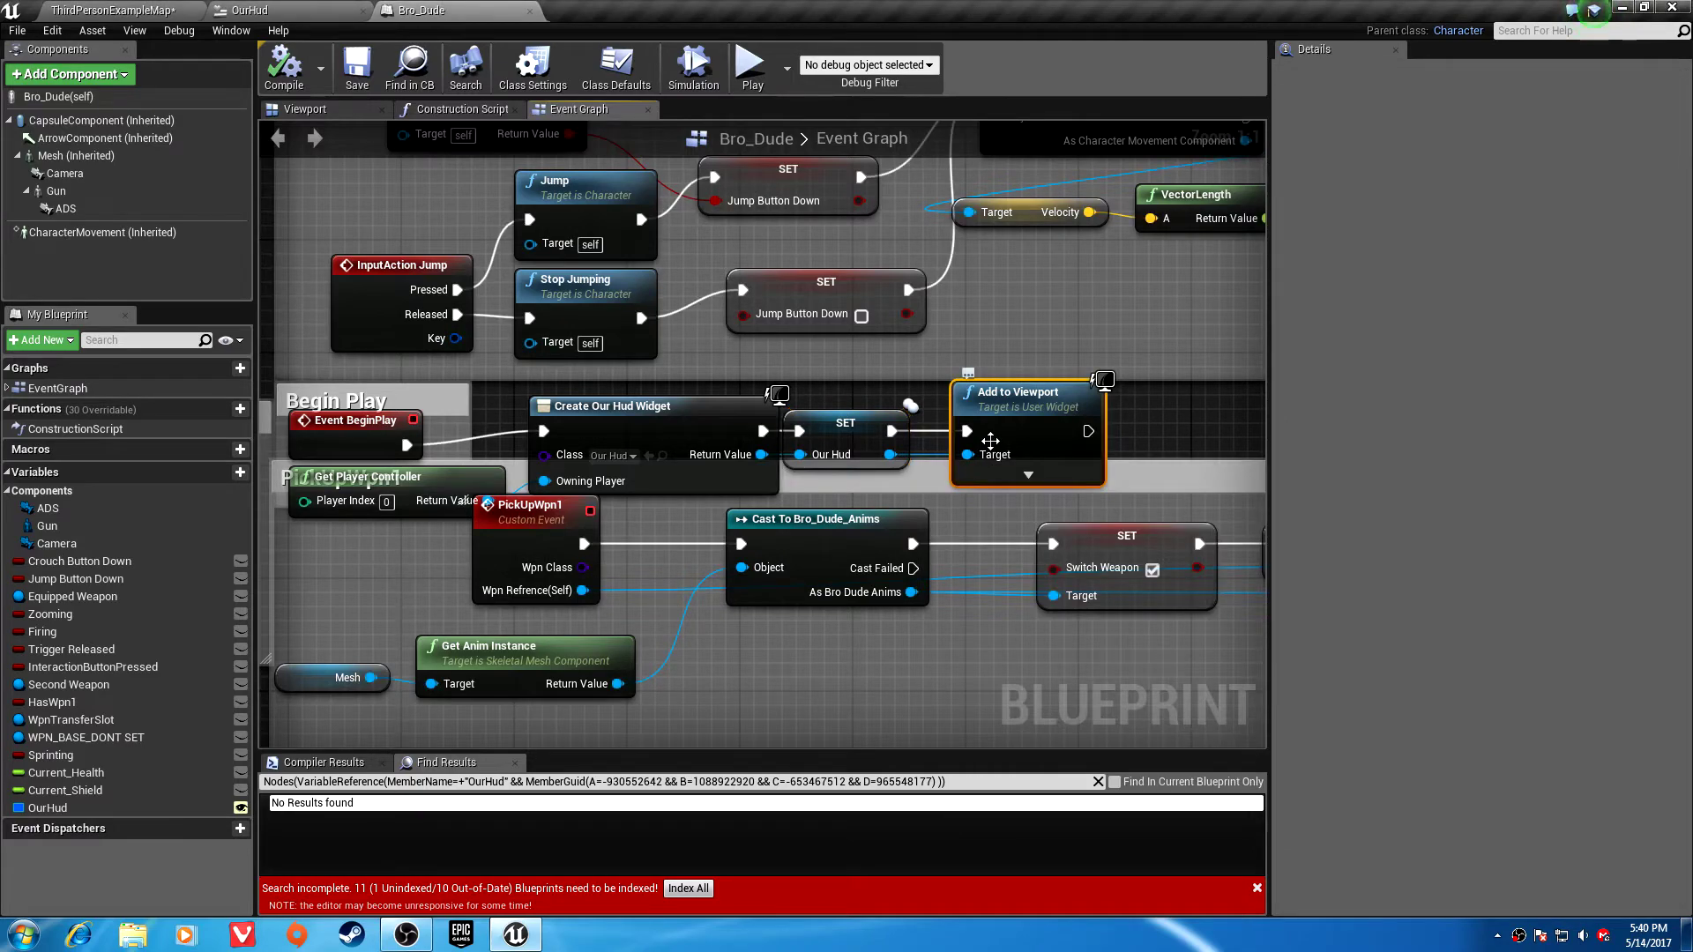
left_click(339, 10)
Anchor the crosshair image to the centre of the screen.
scroll(813, 370, "down", 6)
right_click_drag(789, 356, 784, 415)
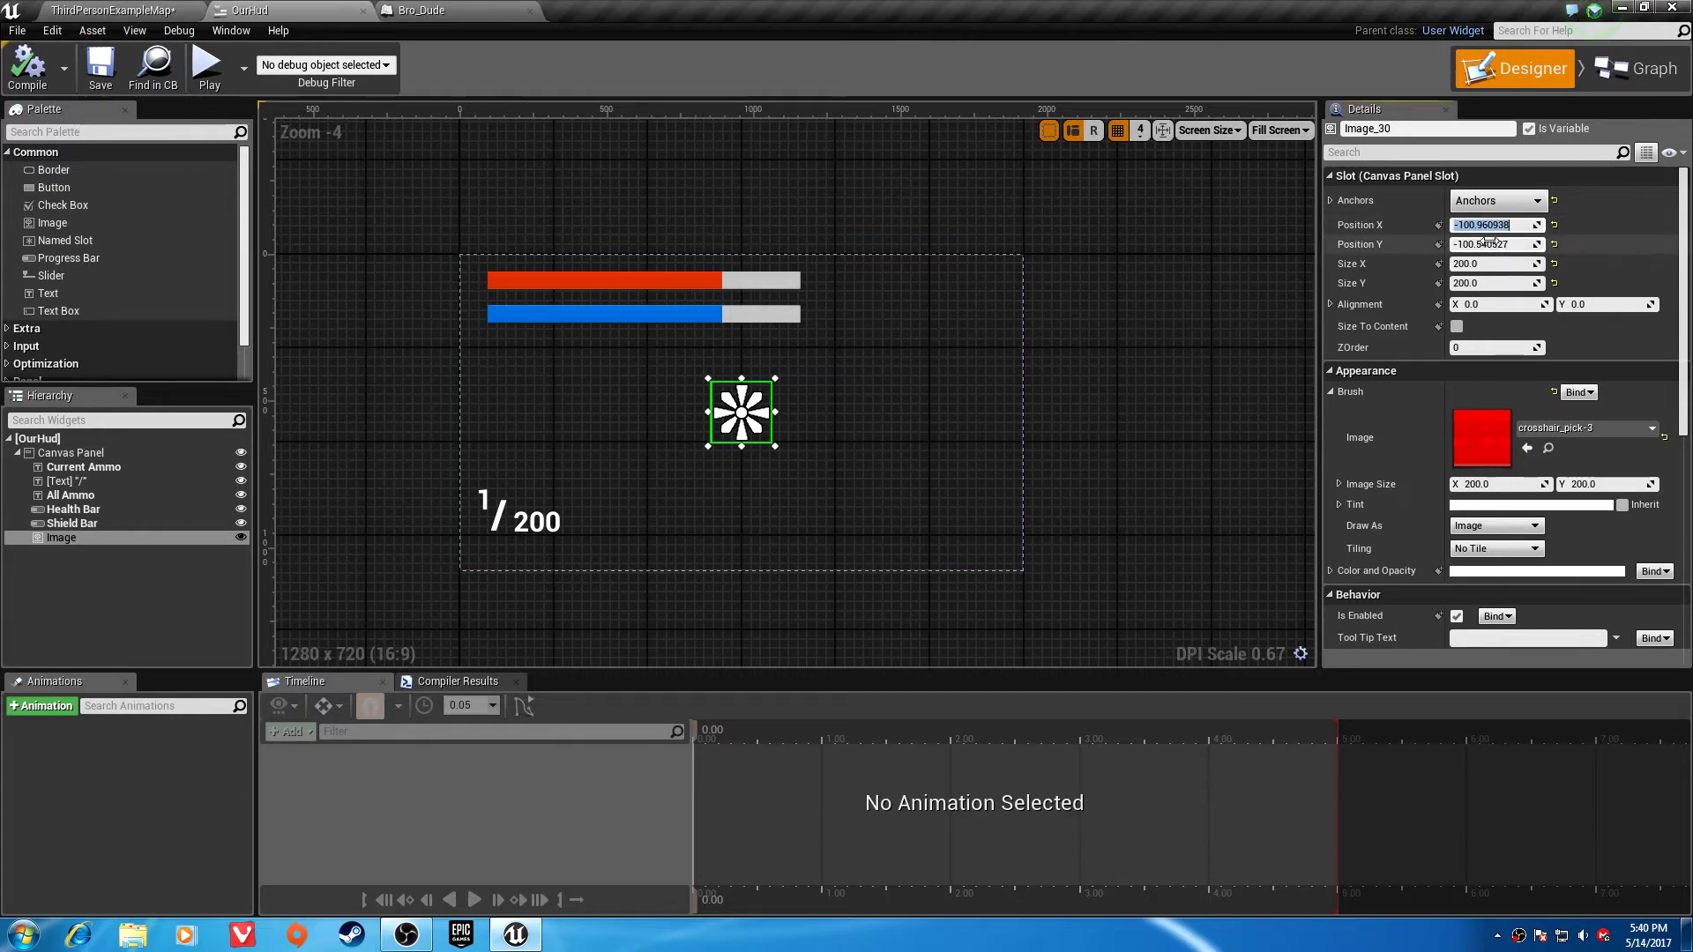
scroll(738, 421, "up", 11)
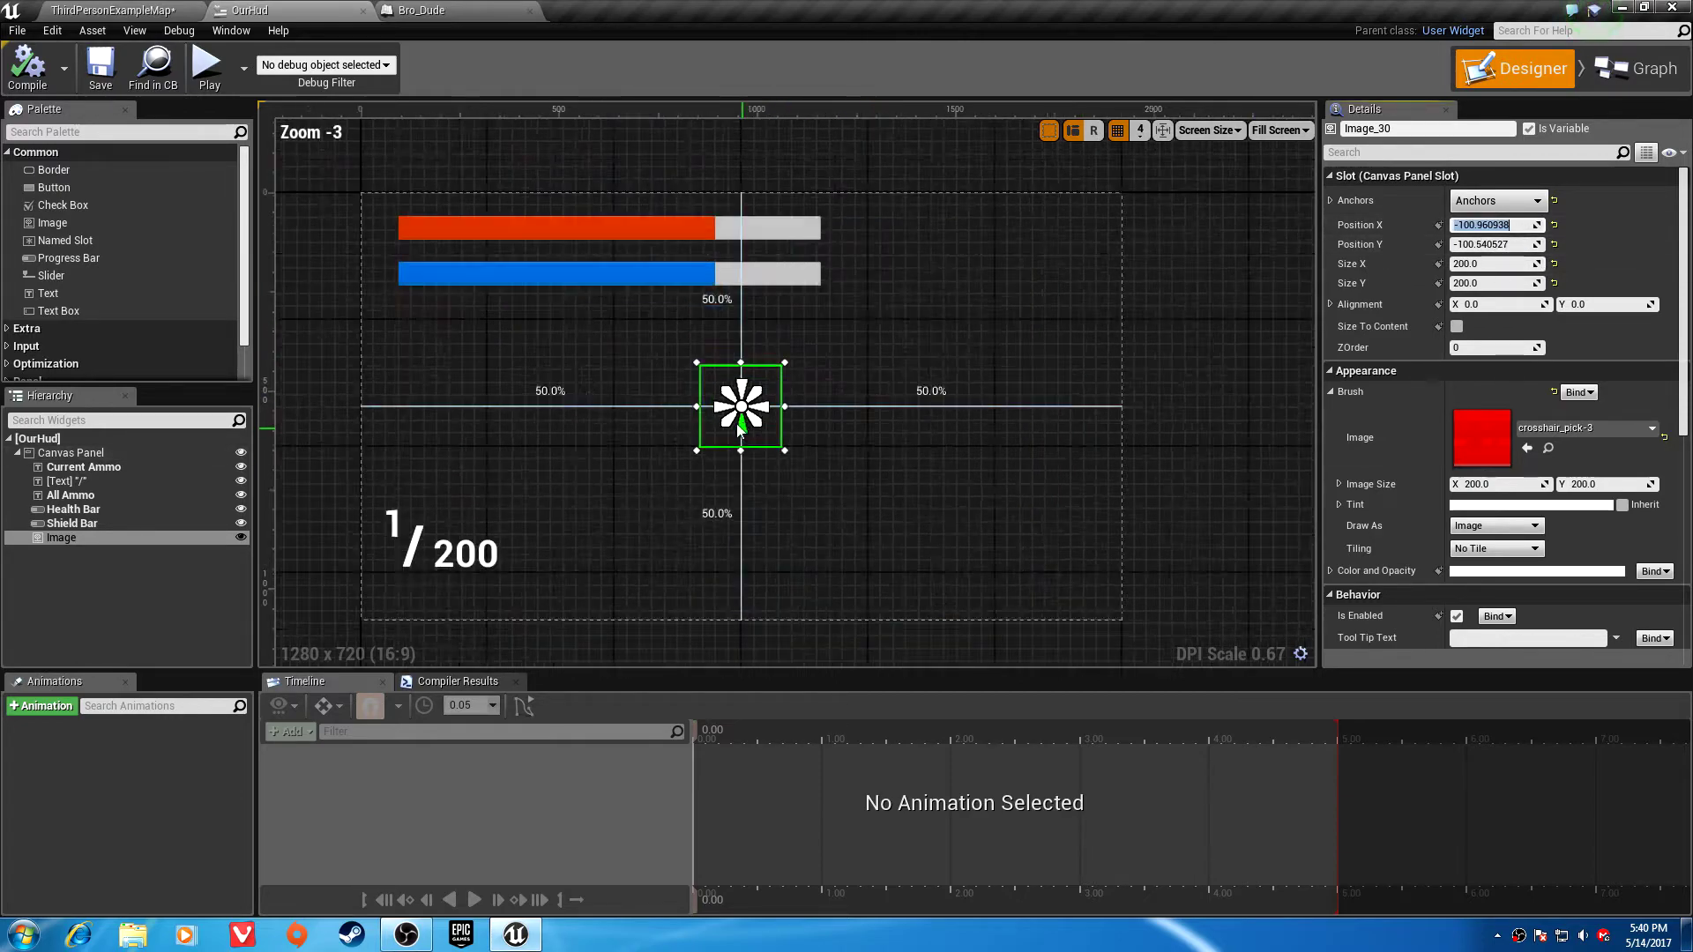
scroll(678, 418, "up", 2)
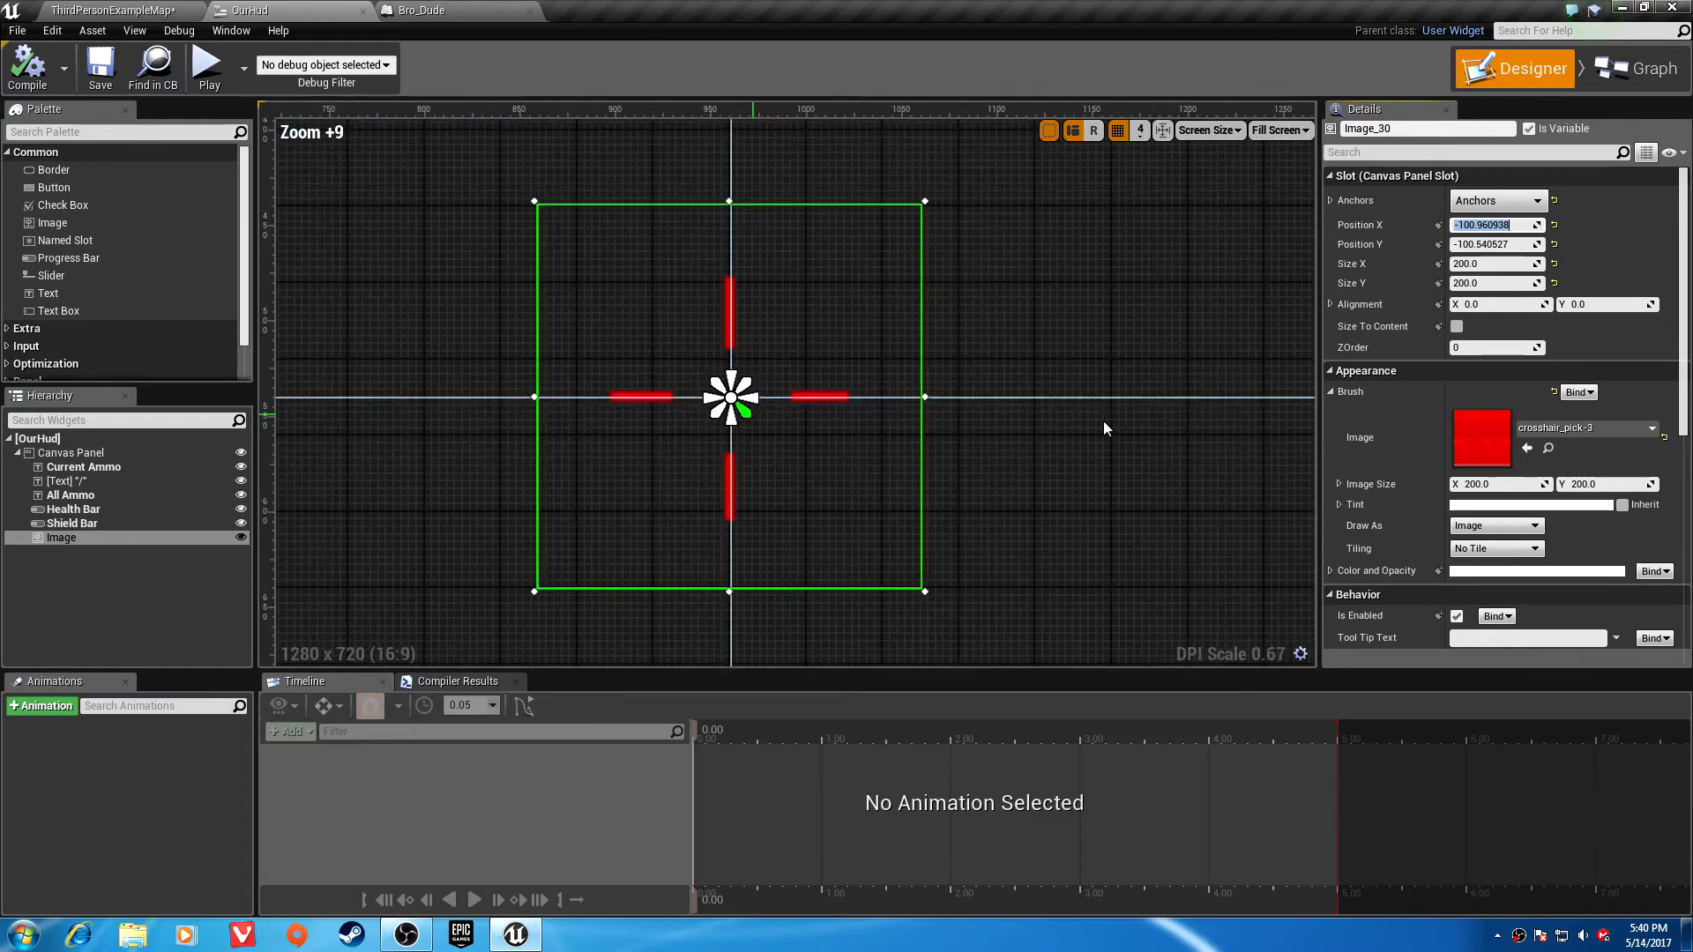
left_click(1499, 201)
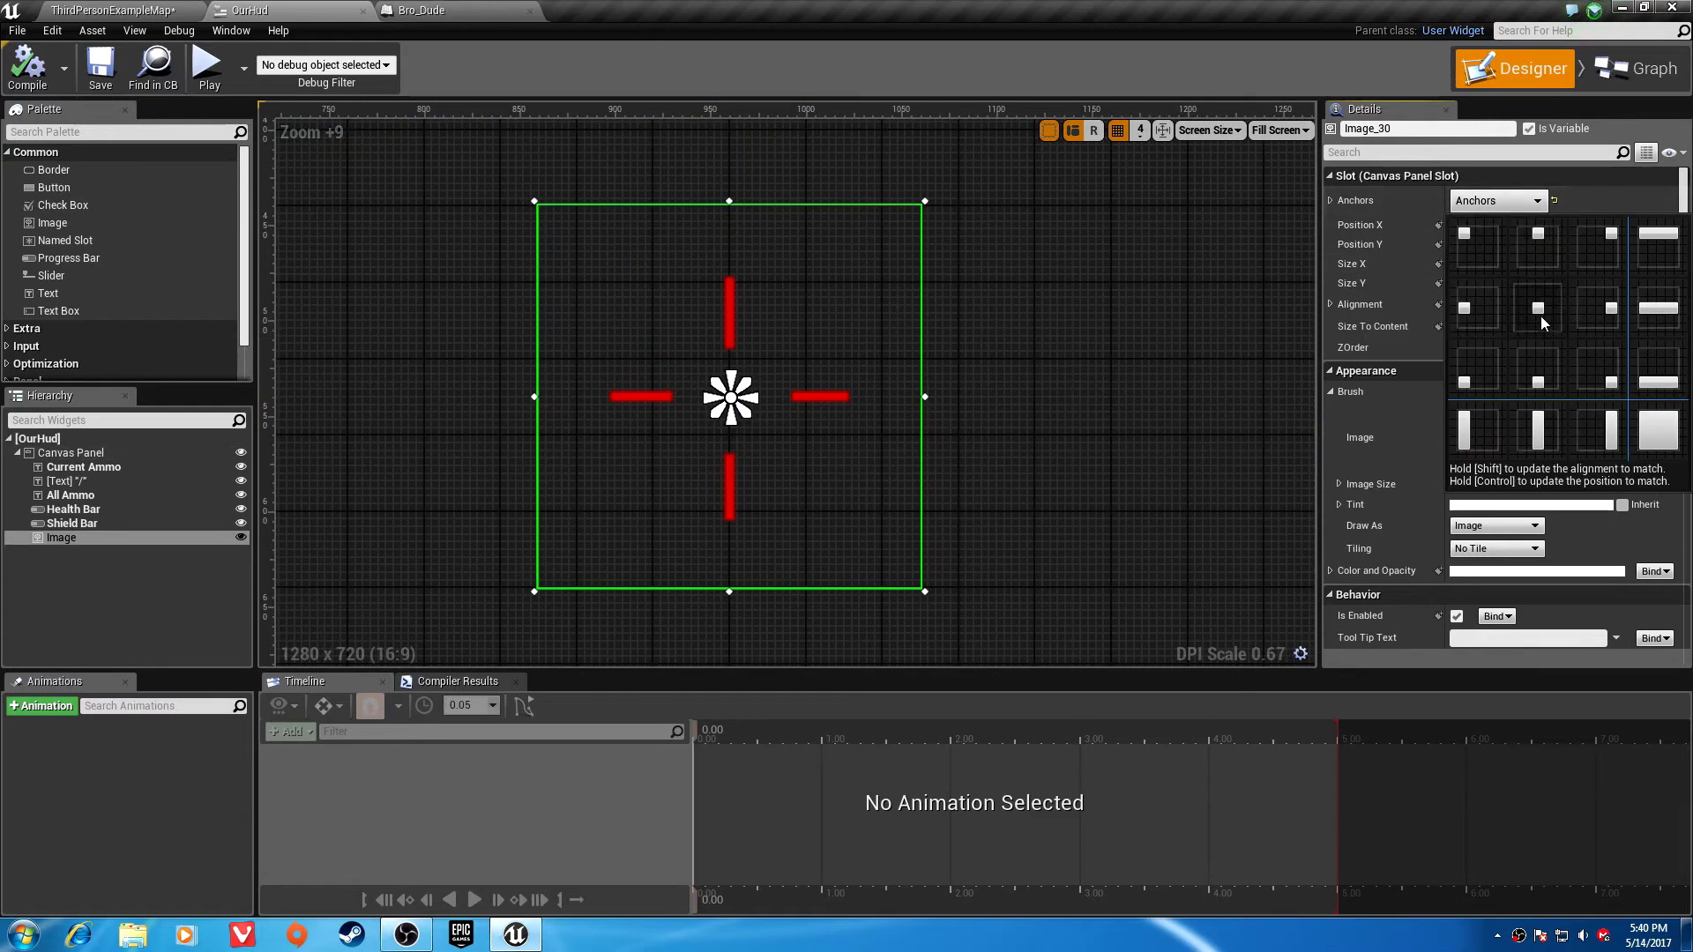
left_click(1533, 306)
Set the crosshair position to -100, -100, compile OurHud, and start a play test.
left_click(1508, 224)
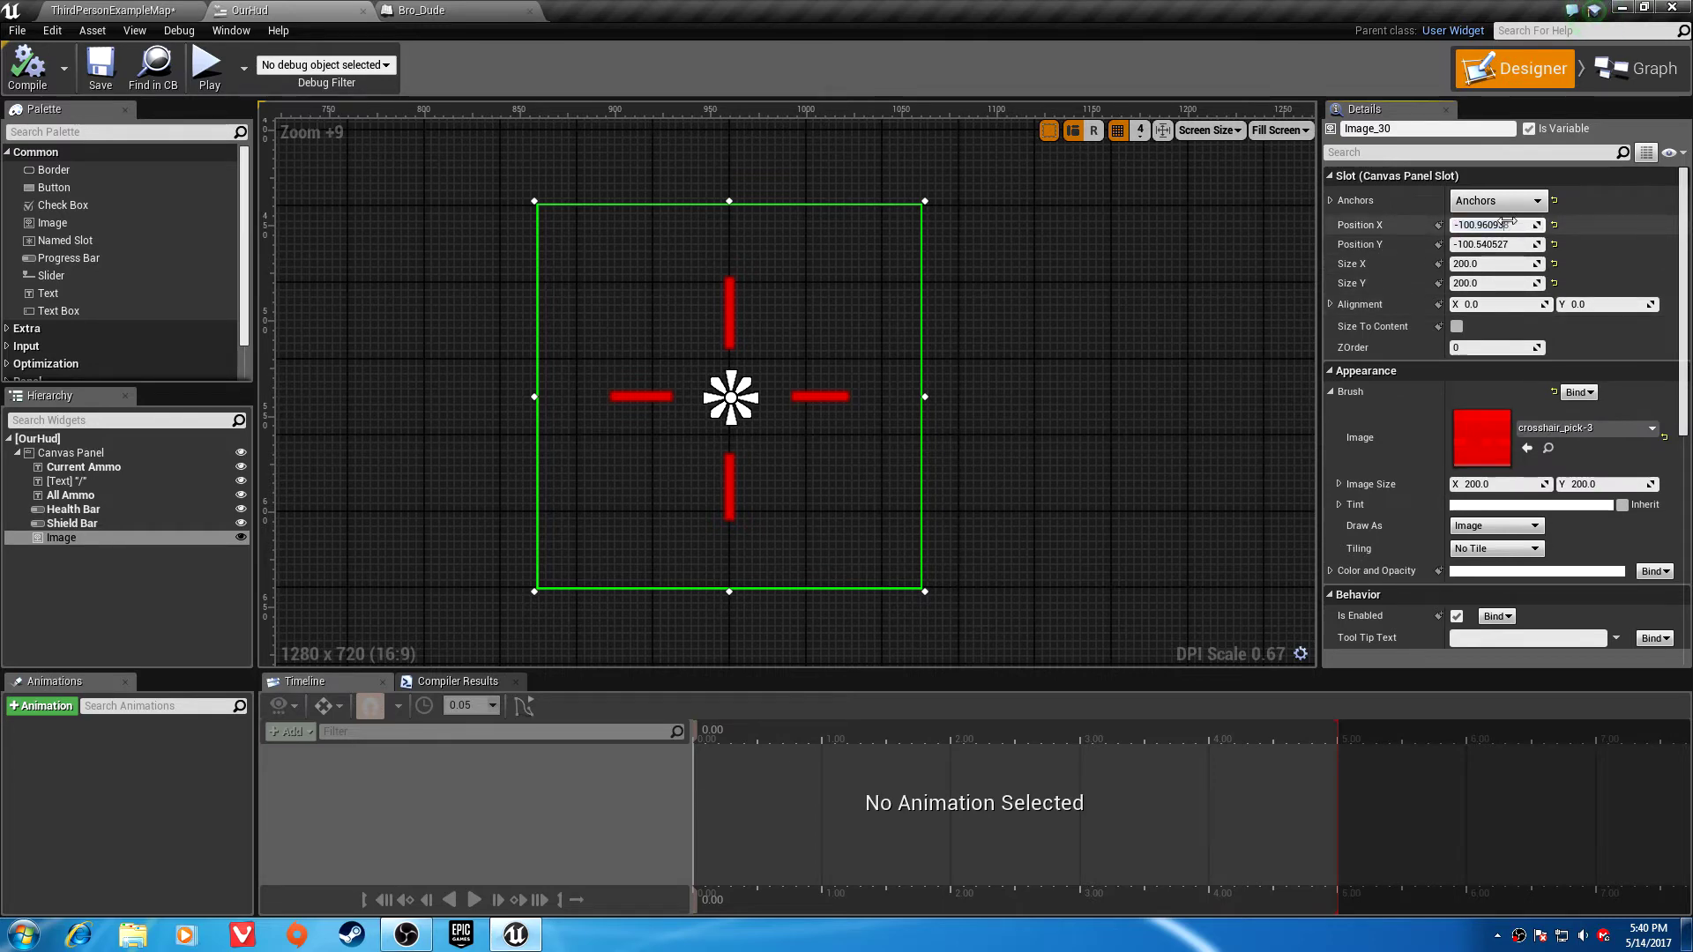
type("-100.")
key("Tab")
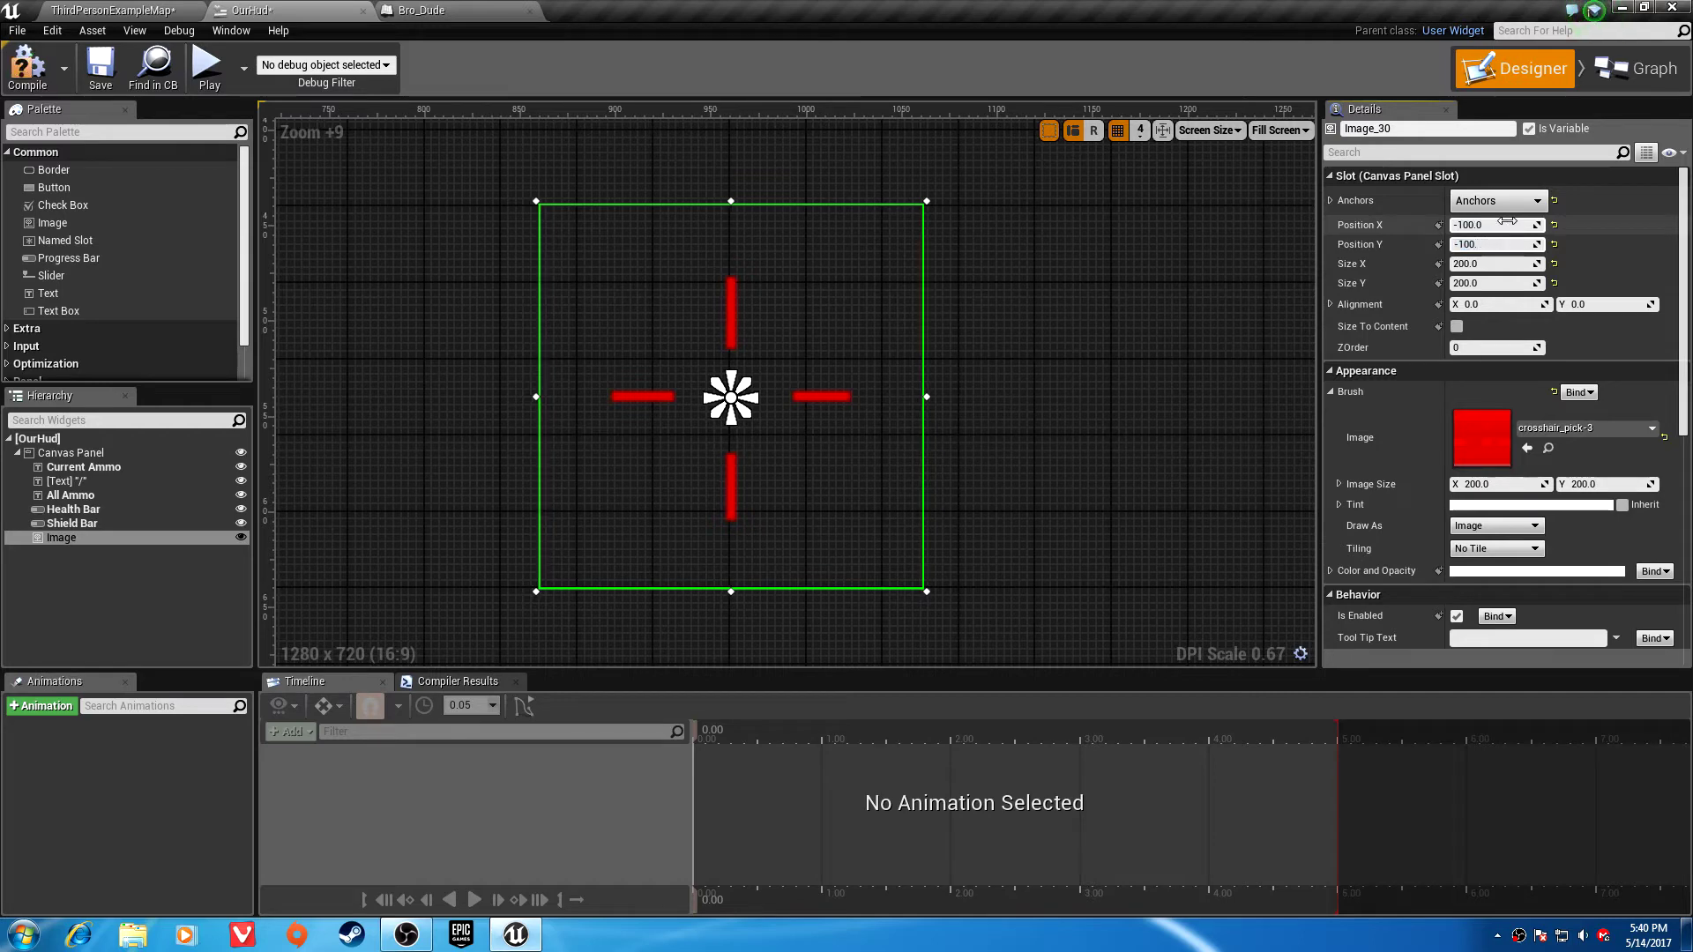
key("Tab")
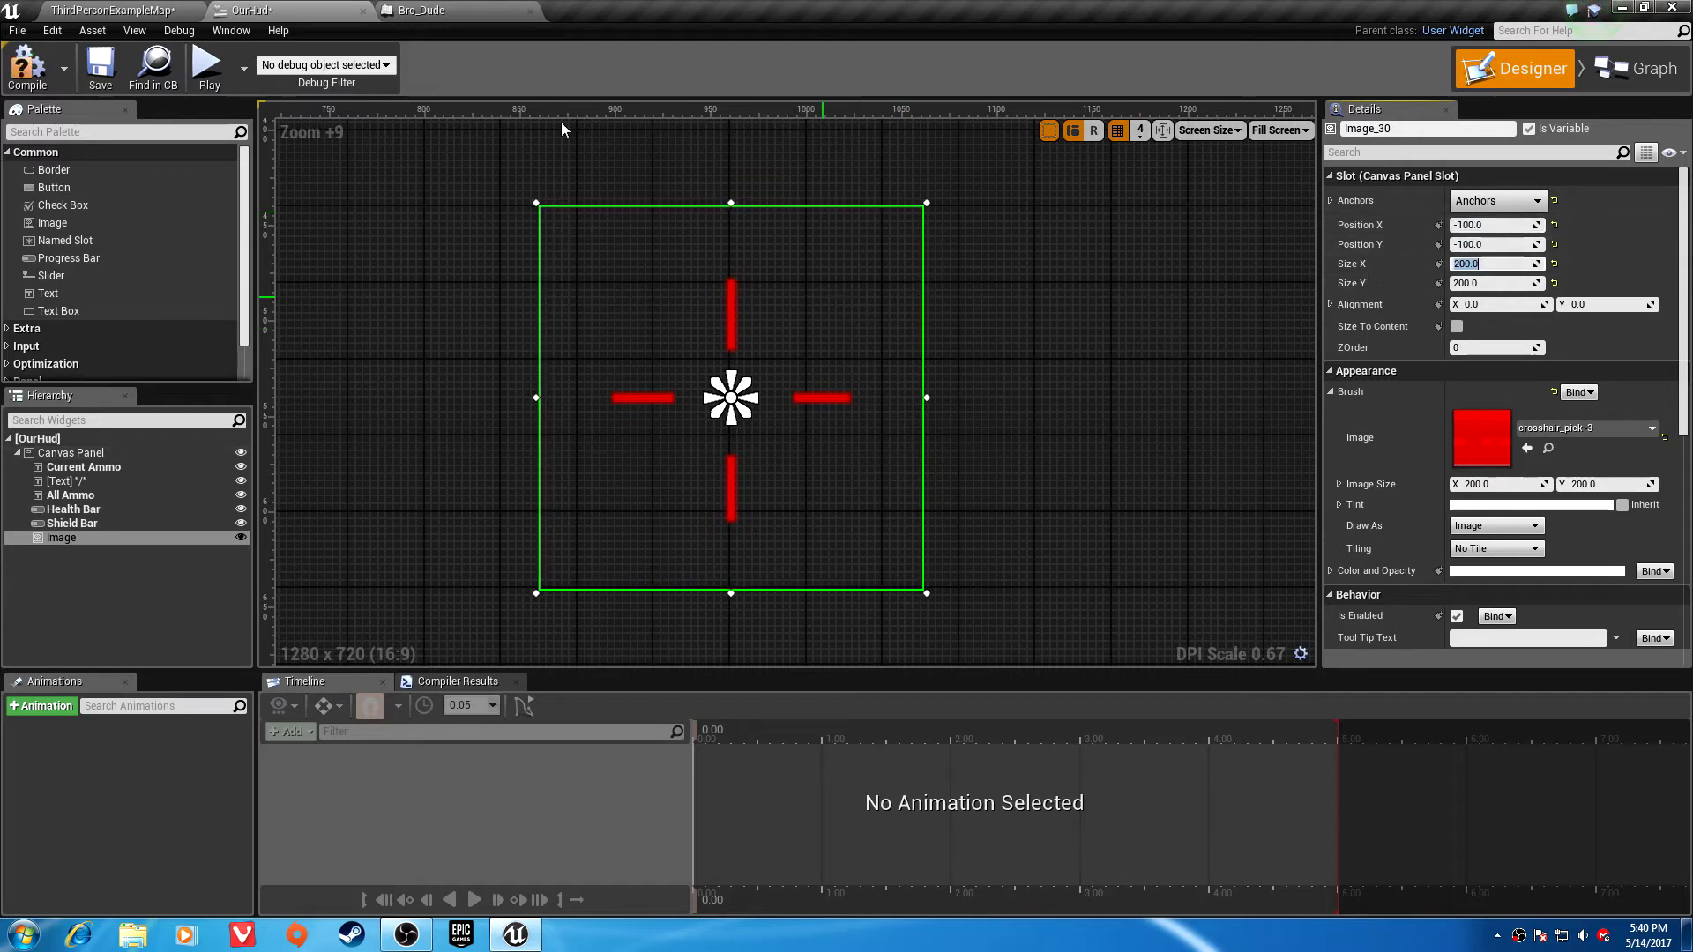
left_click(12, 78)
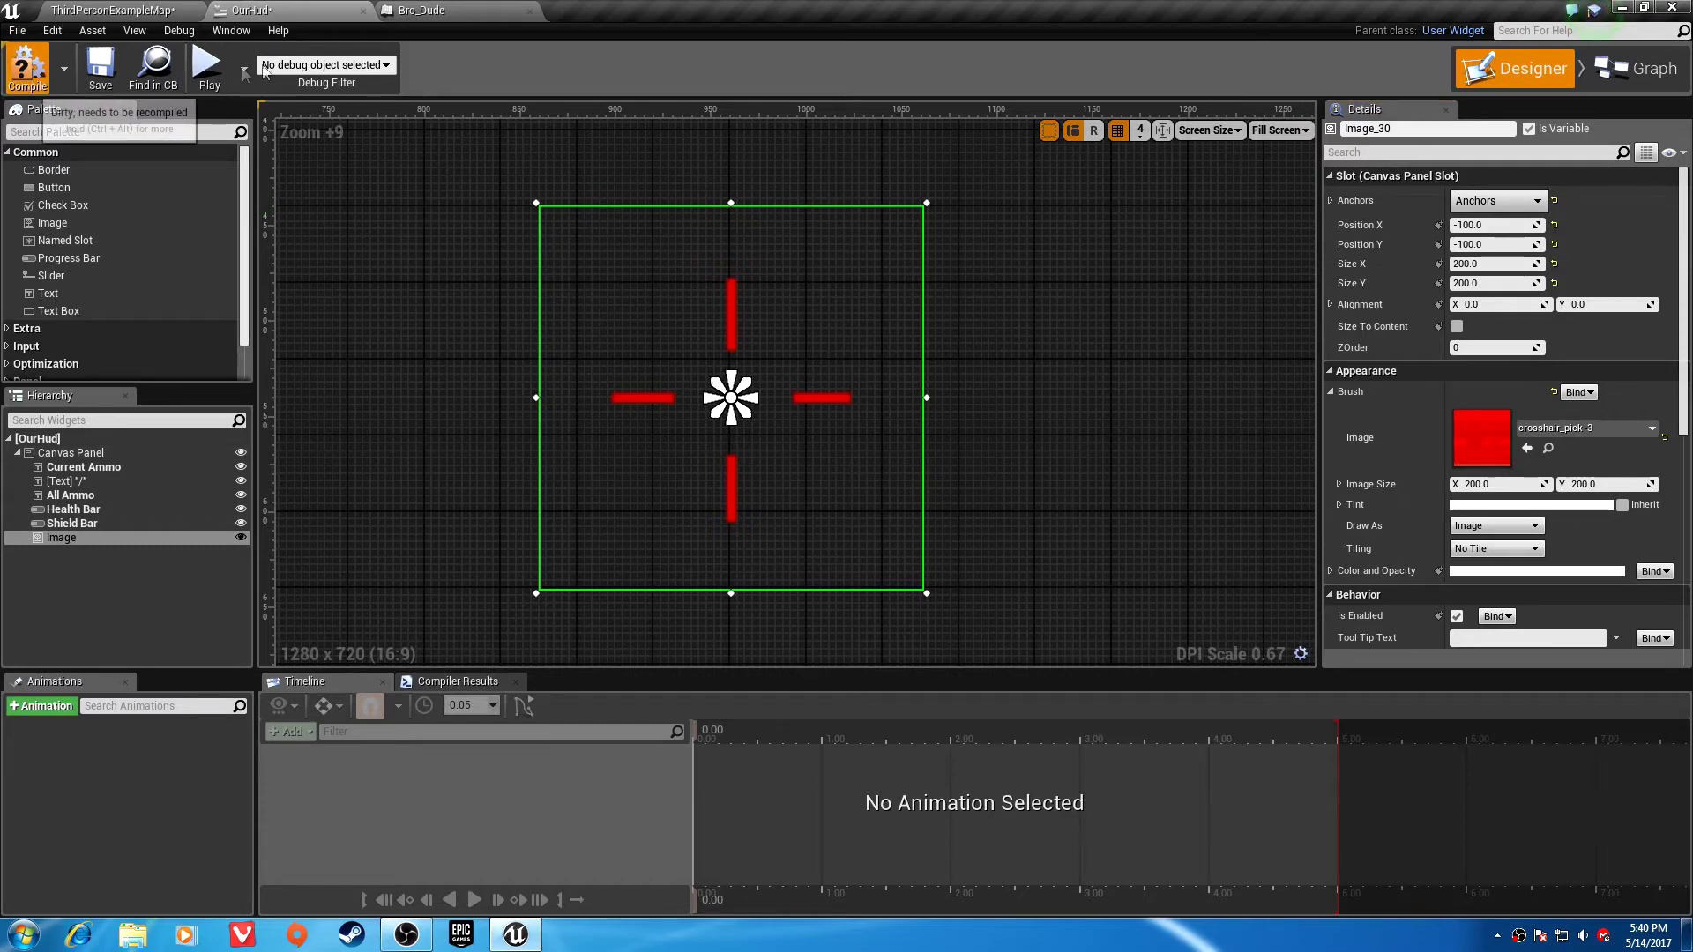
left_click(206, 67)
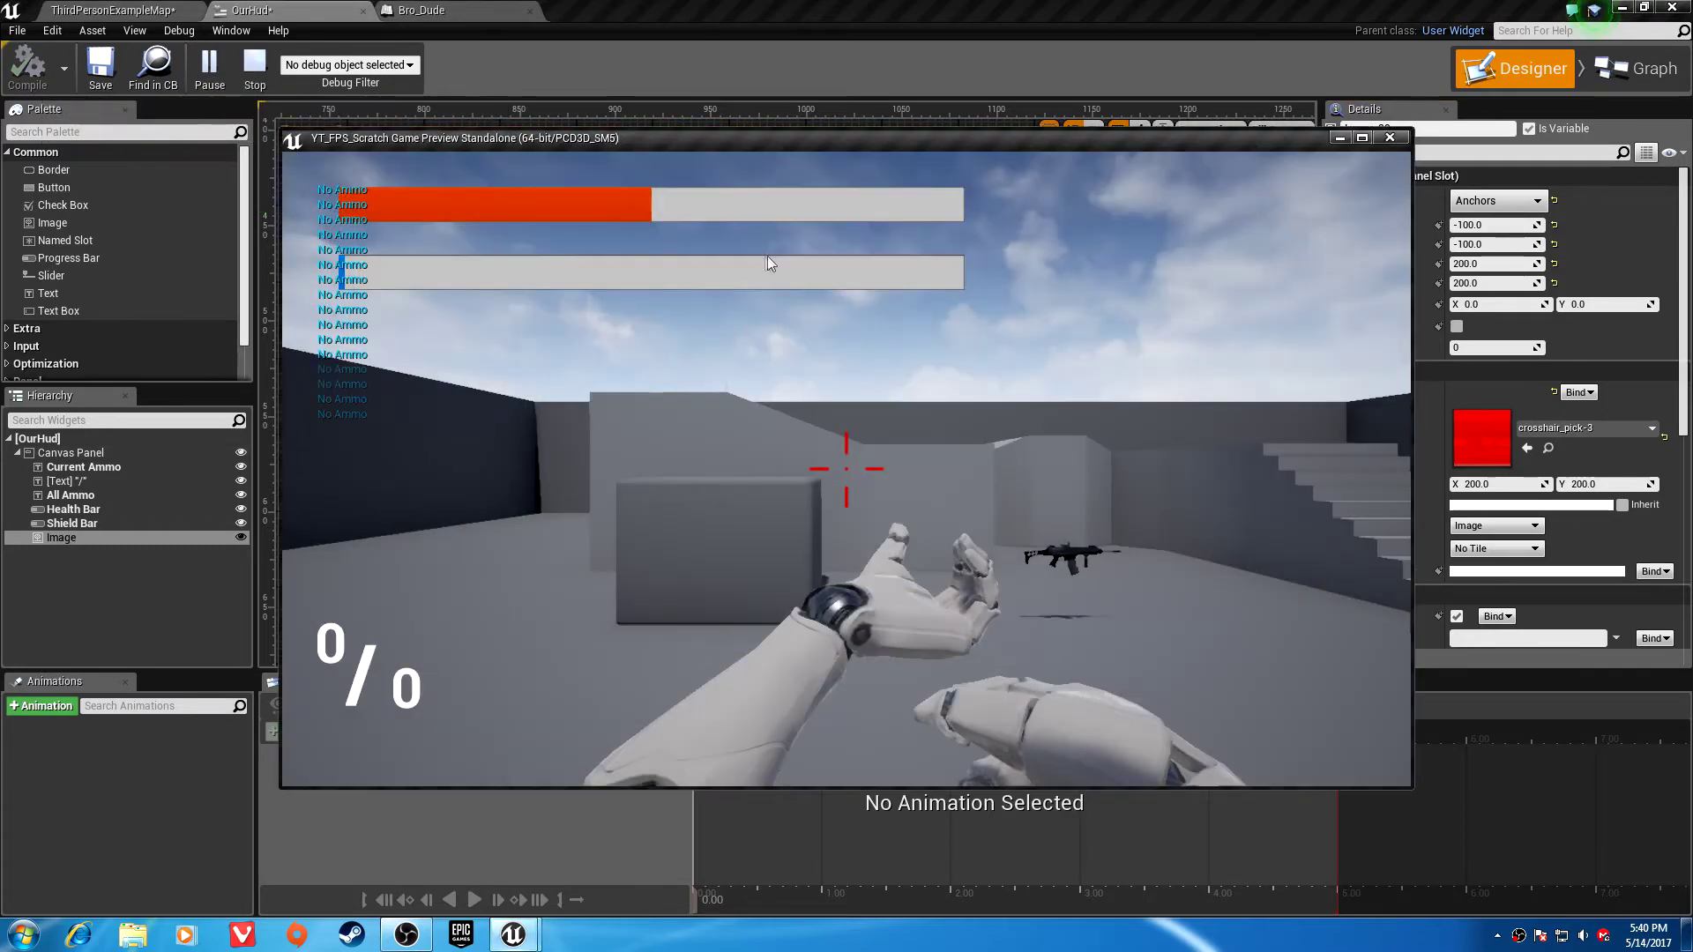
left_click(767, 256)
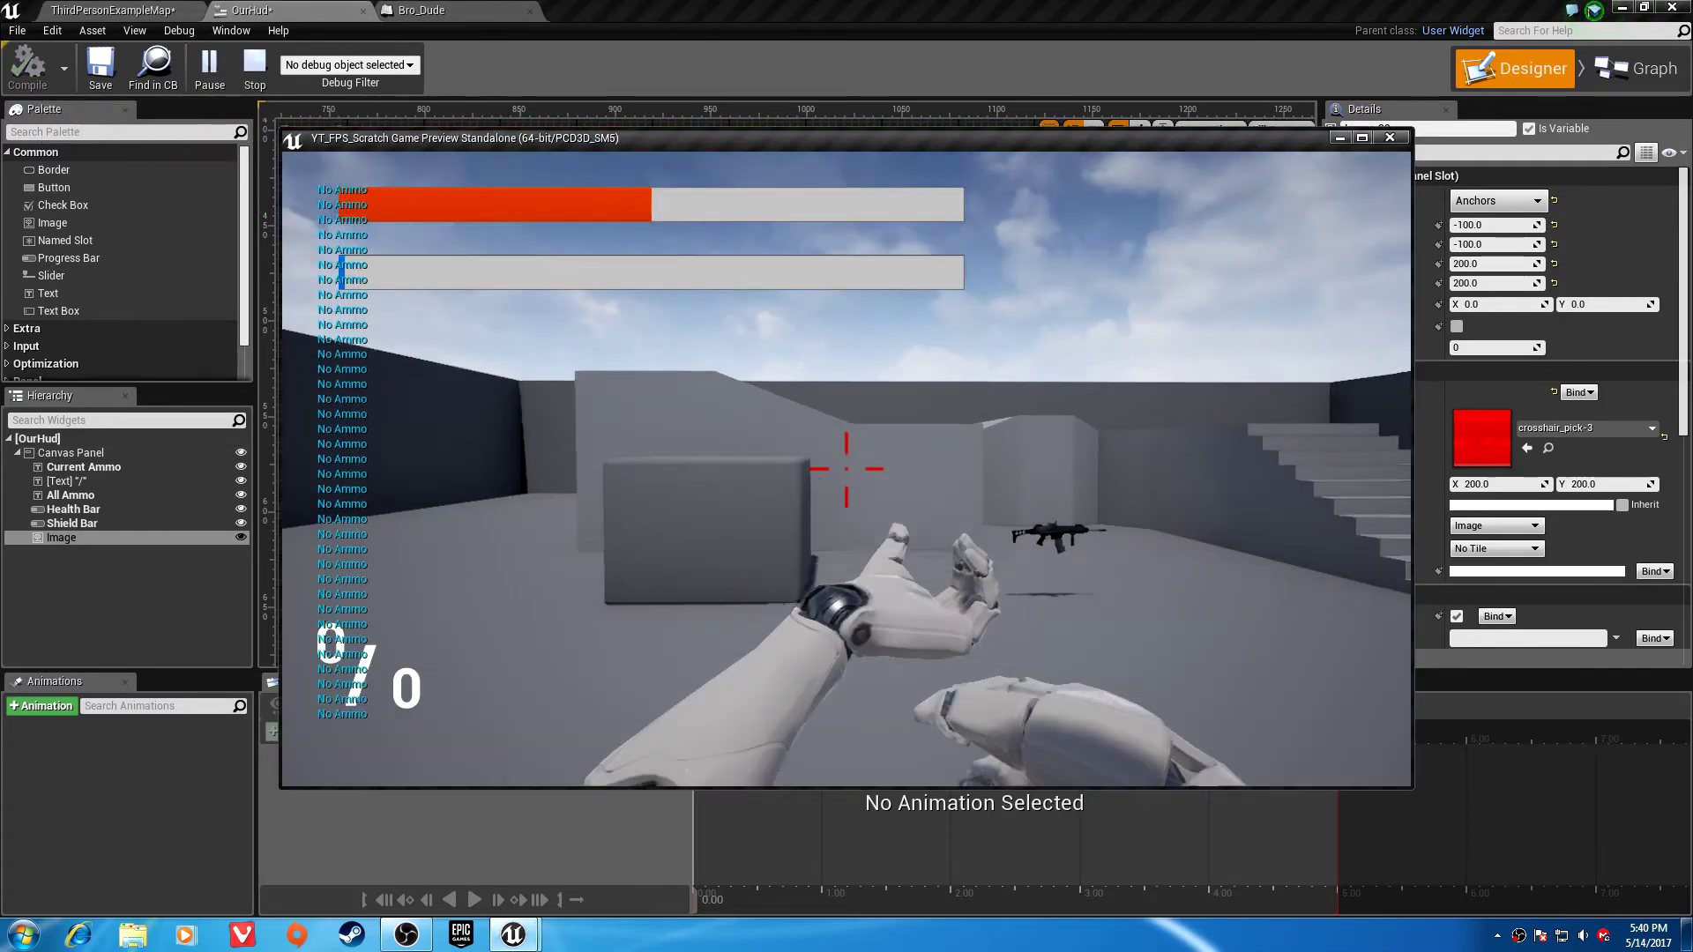
key("w")
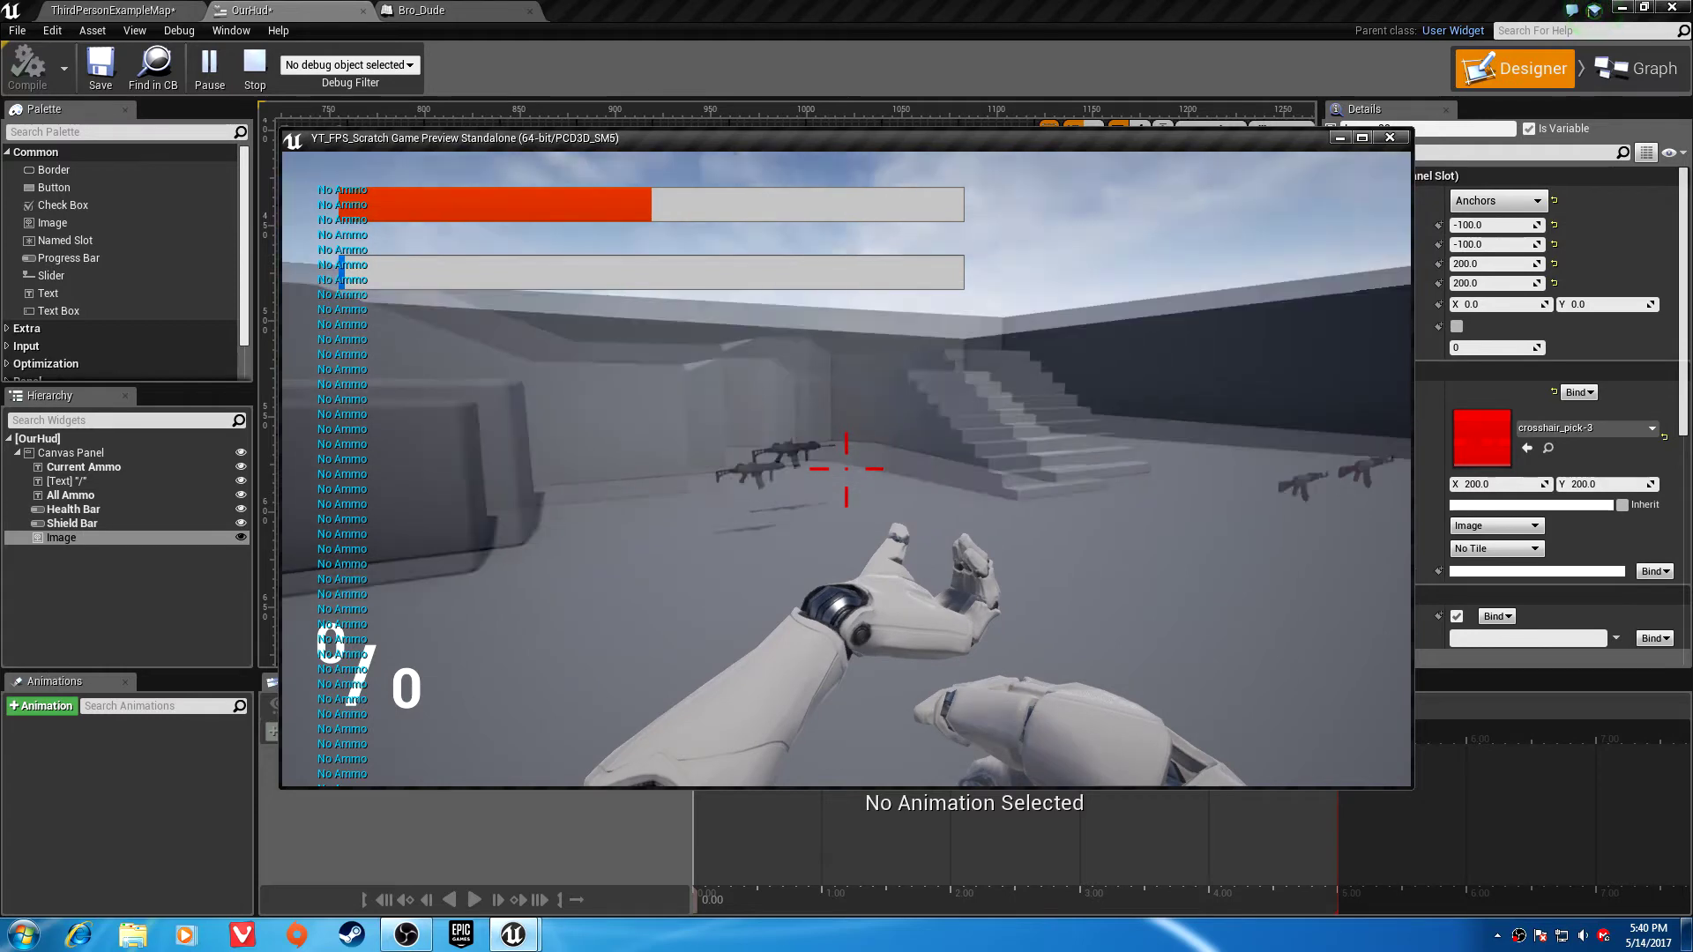
key("s")
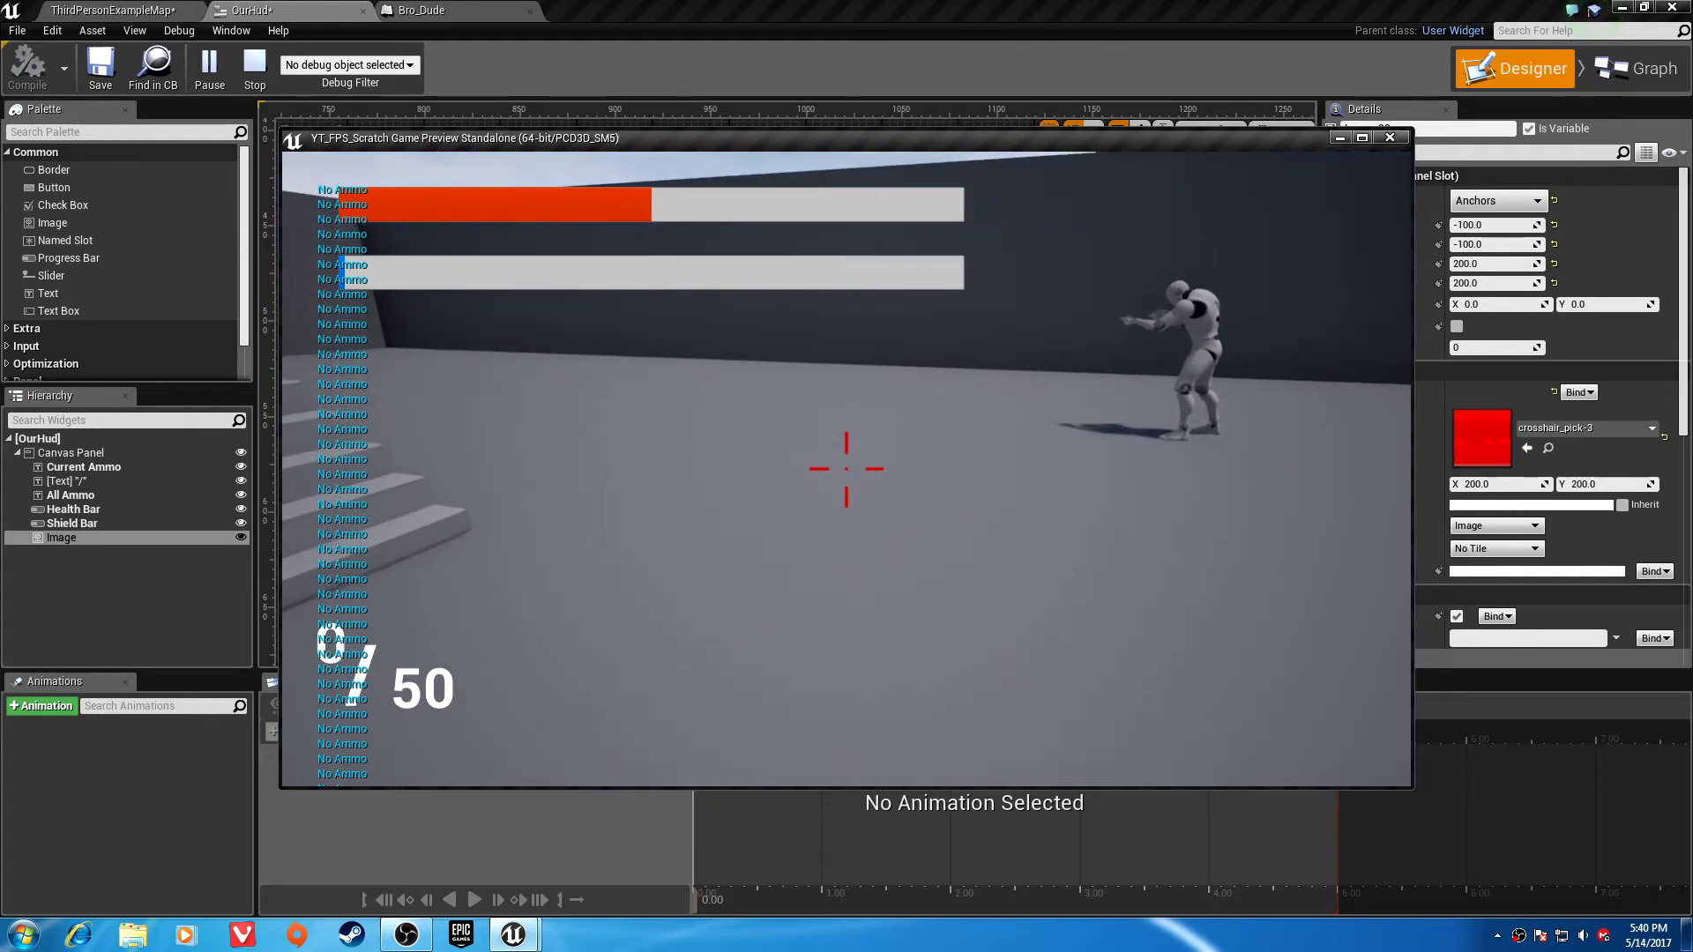
key("r")
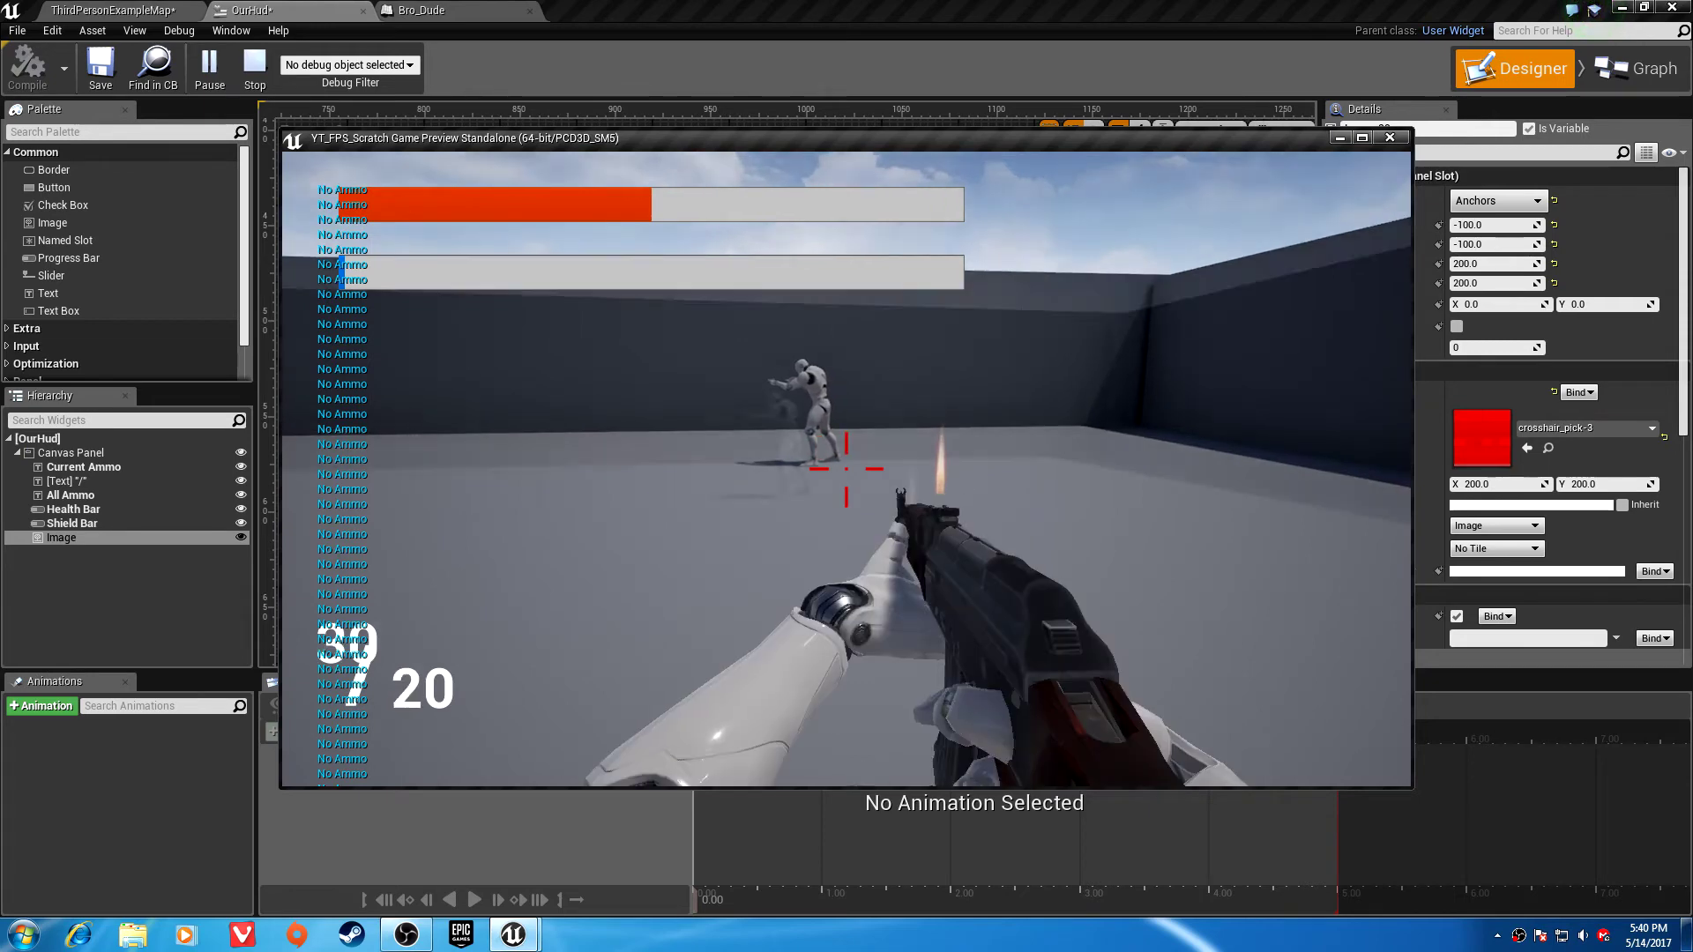
left_click(846, 469)
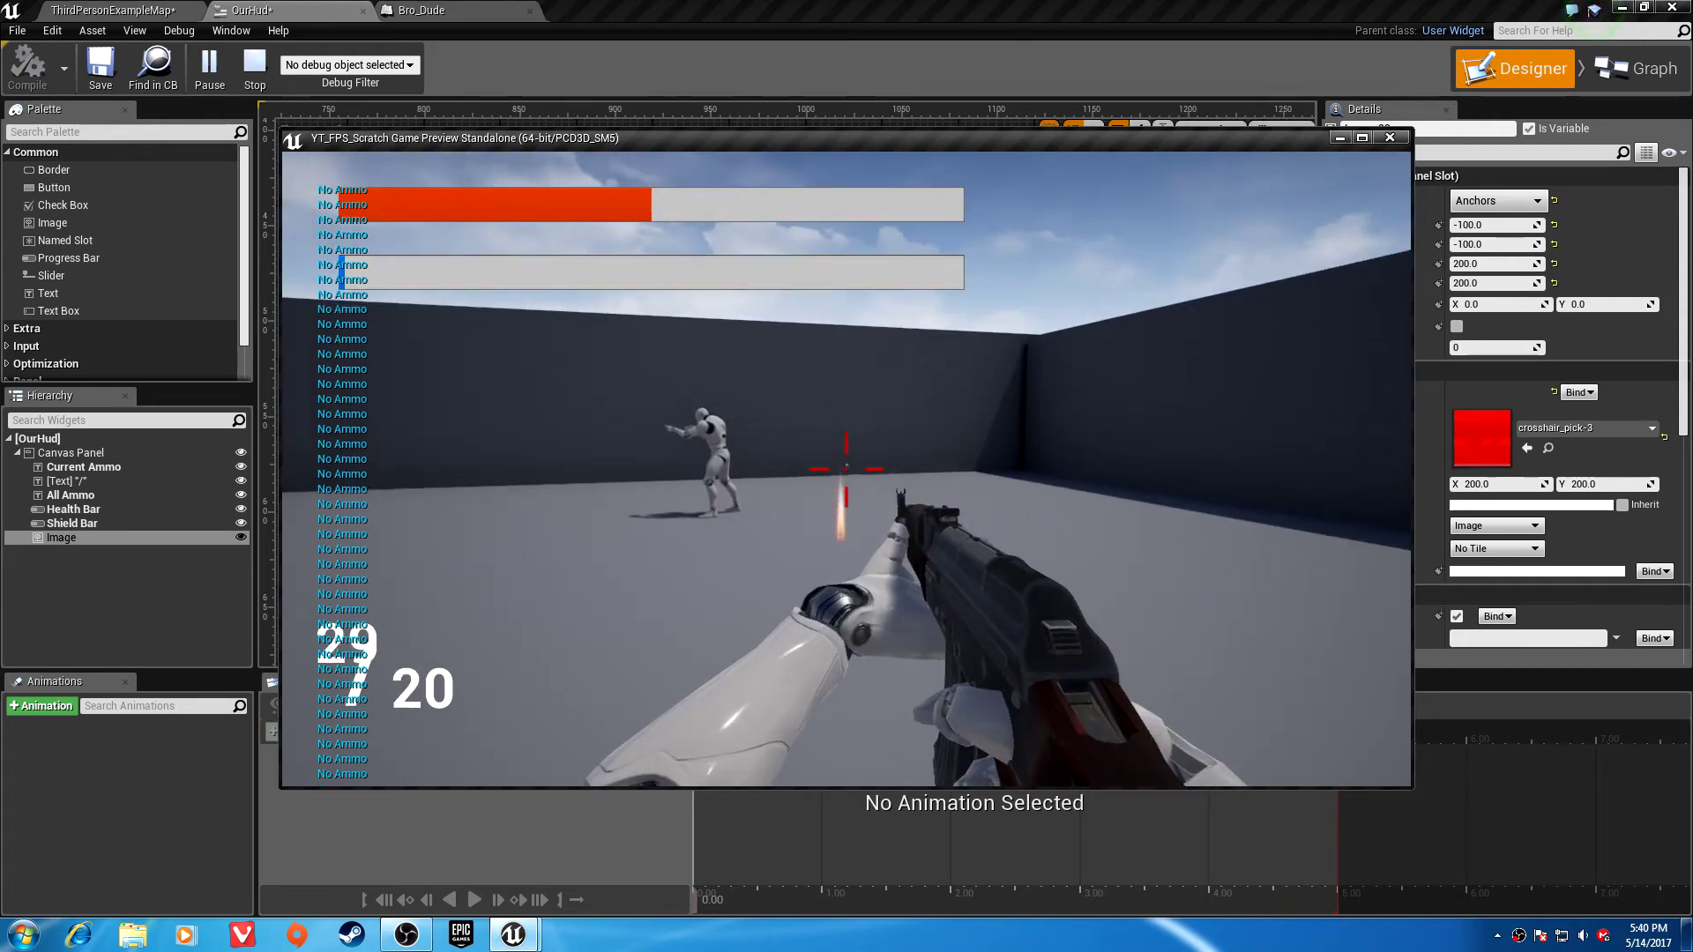
left_click(846, 469)
left_click(846, 469)
left_click(846, 469)
left_click(847, 469)
left_click(847, 469)
left_click(847, 469)
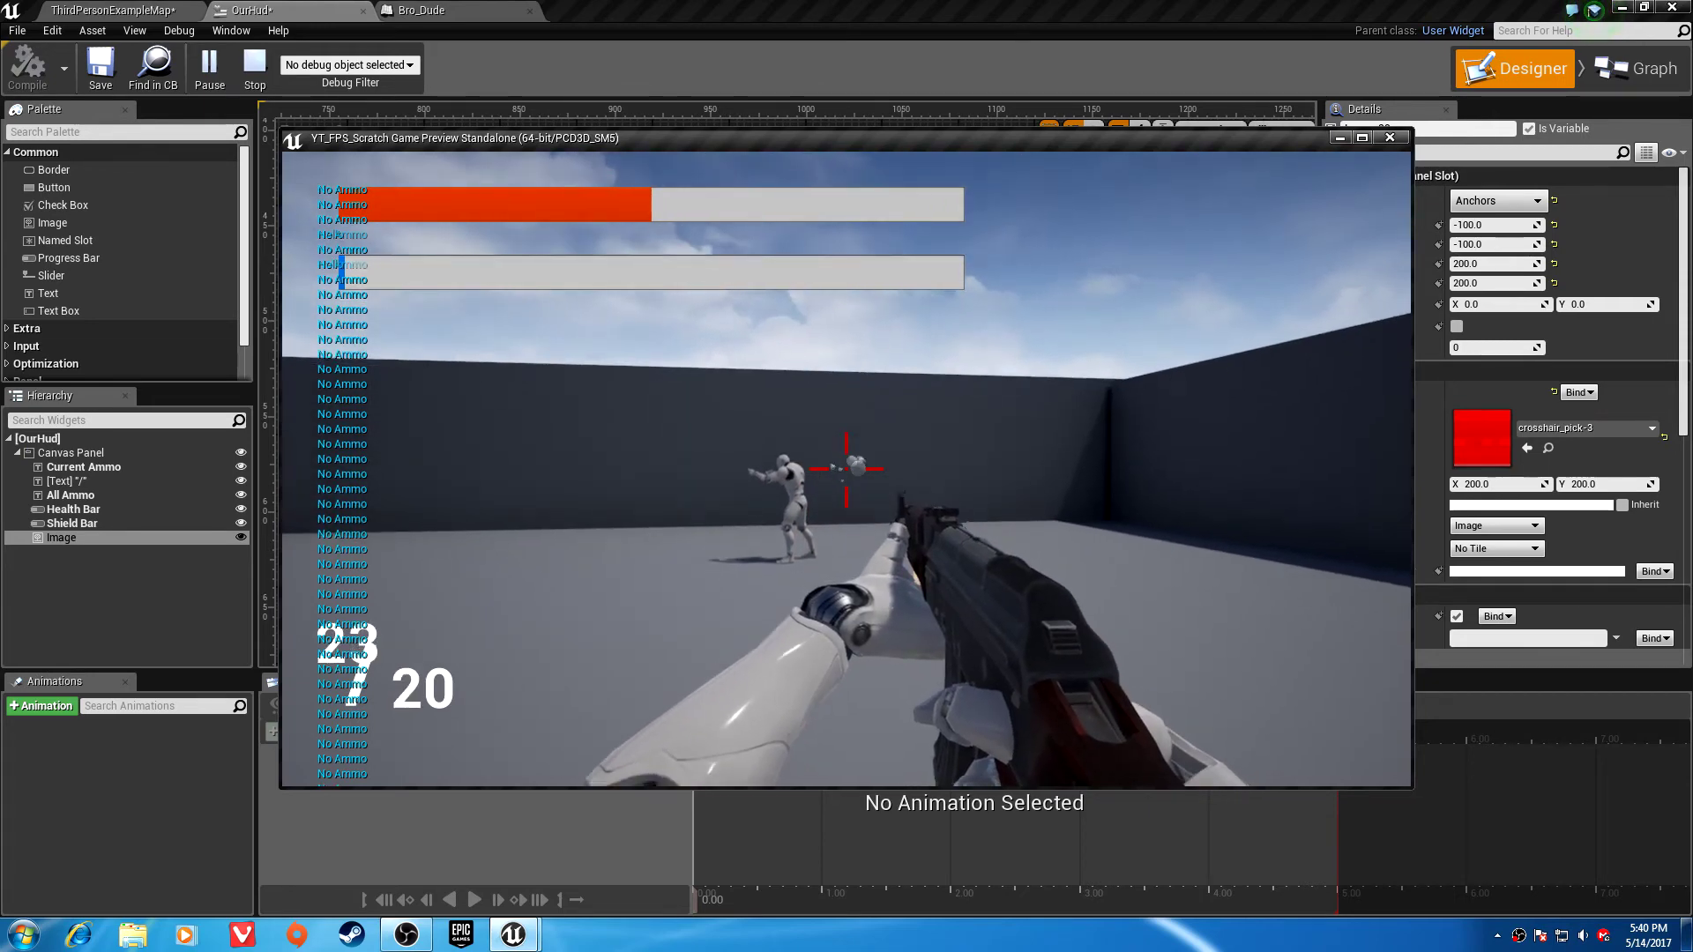
key("w")
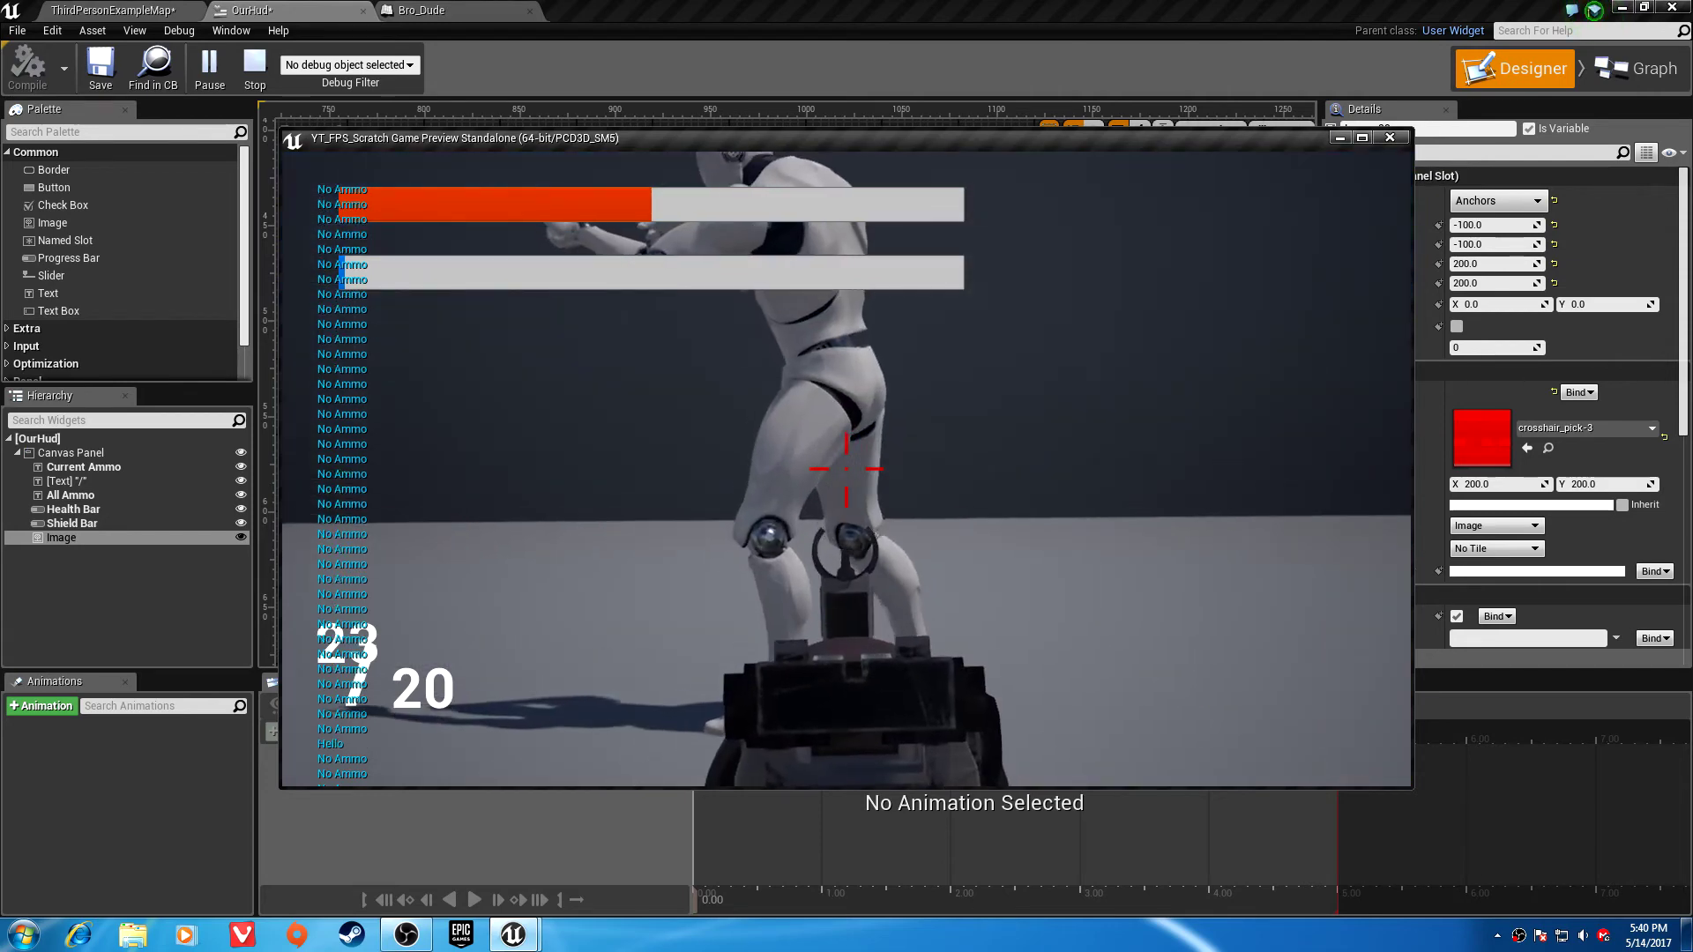
left_click(846, 469)
left_click(846, 469)
left_click(846, 469)
left_click(847, 469)
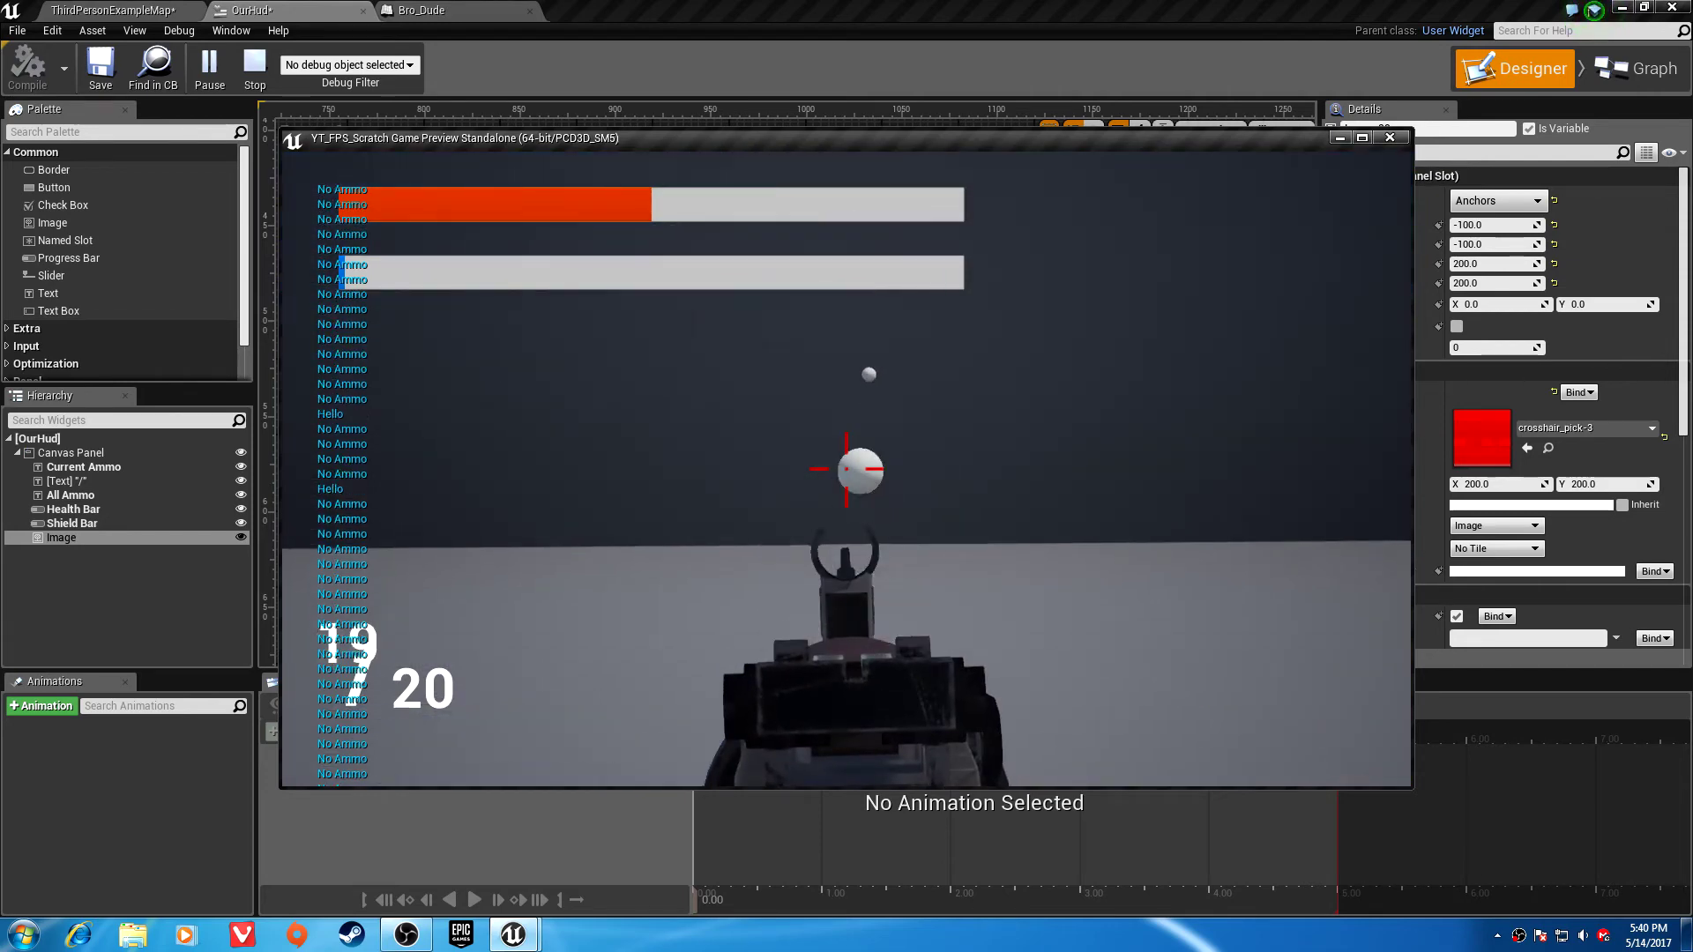
left_click_drag(847, 469, 847, 469)
right_click(846, 469)
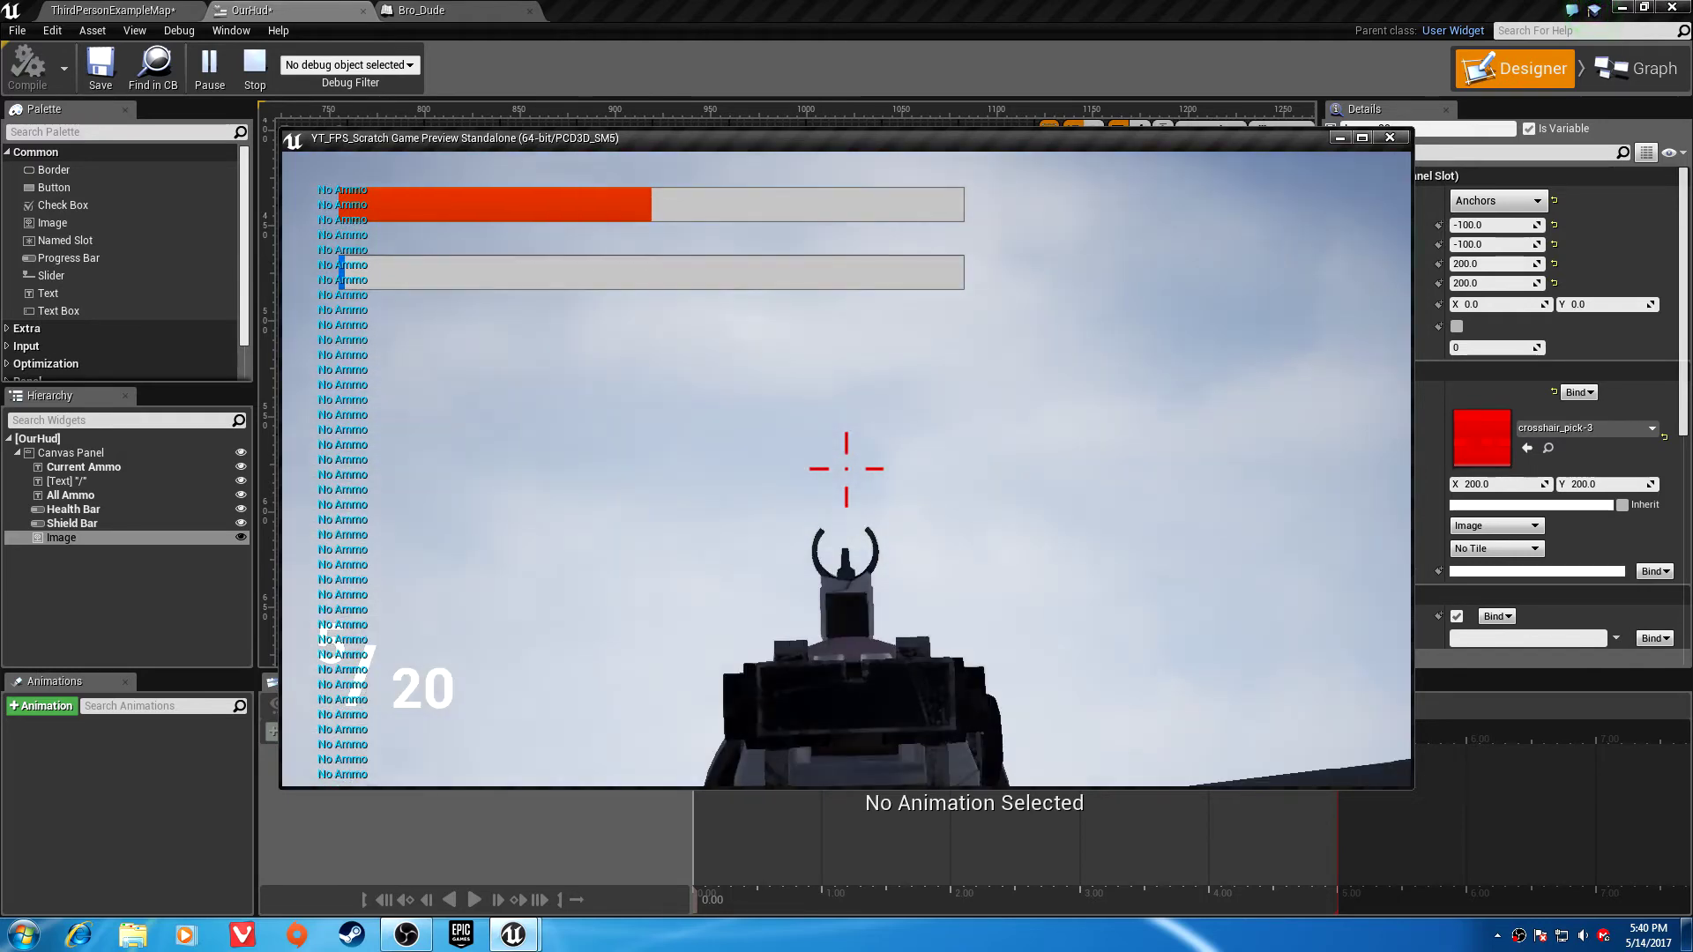
left_click(847, 469)
left_click(847, 469)
left_click(846, 469)
left_click(846, 469)
left_click(847, 469)
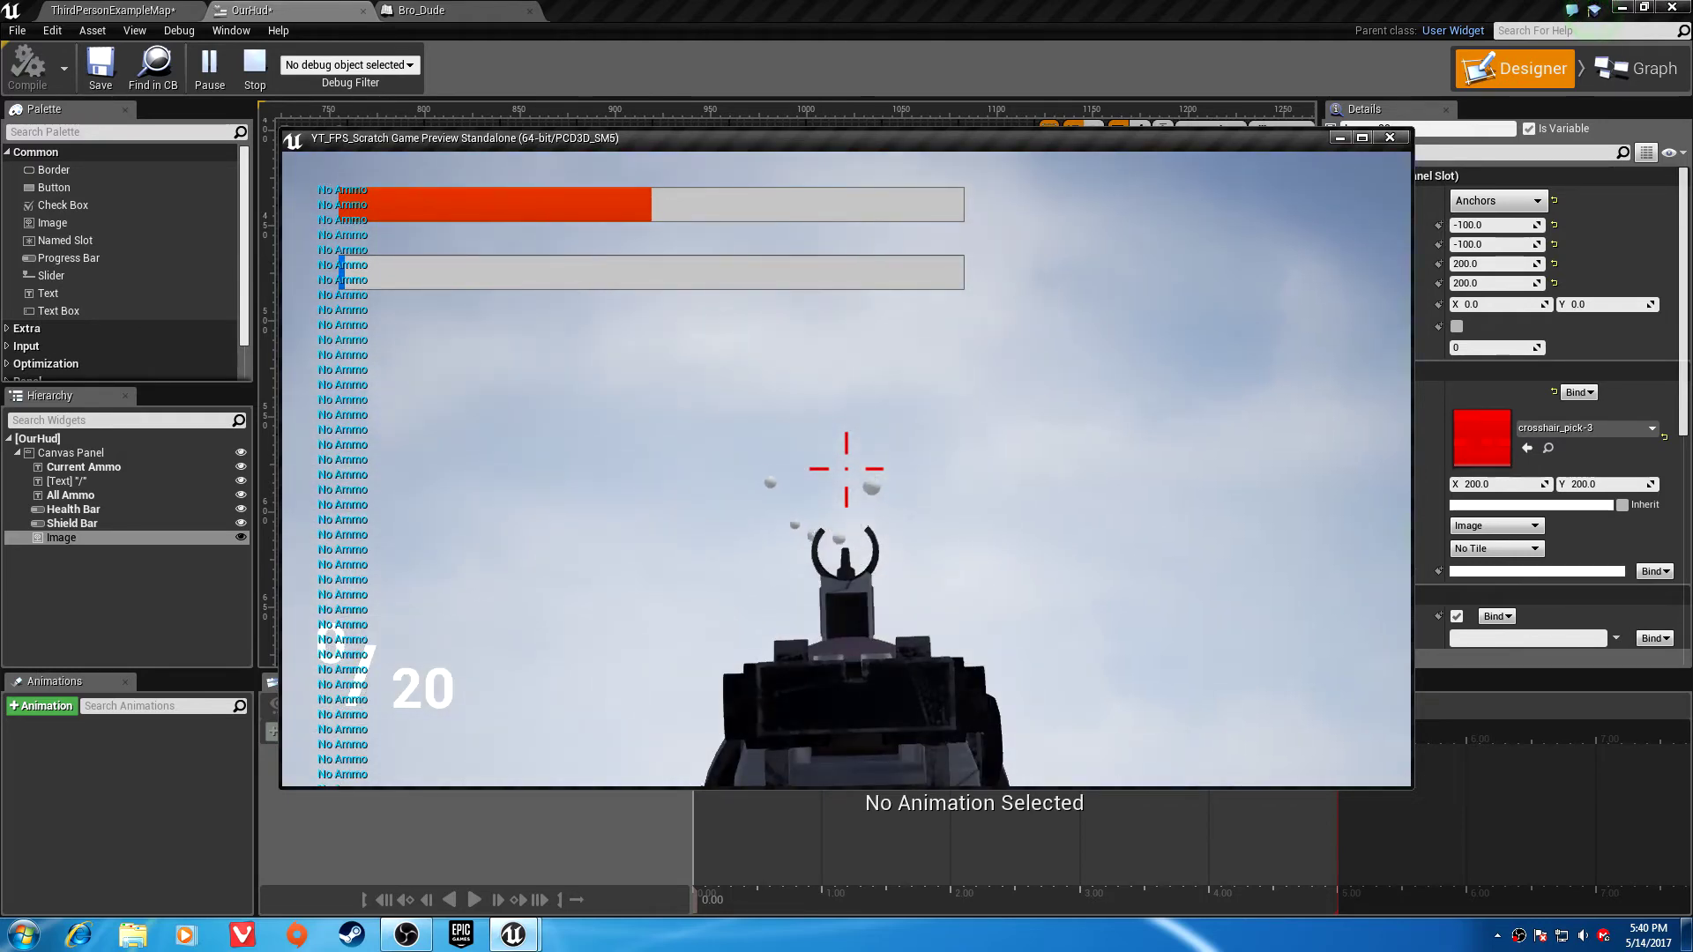
right_click(846, 469)
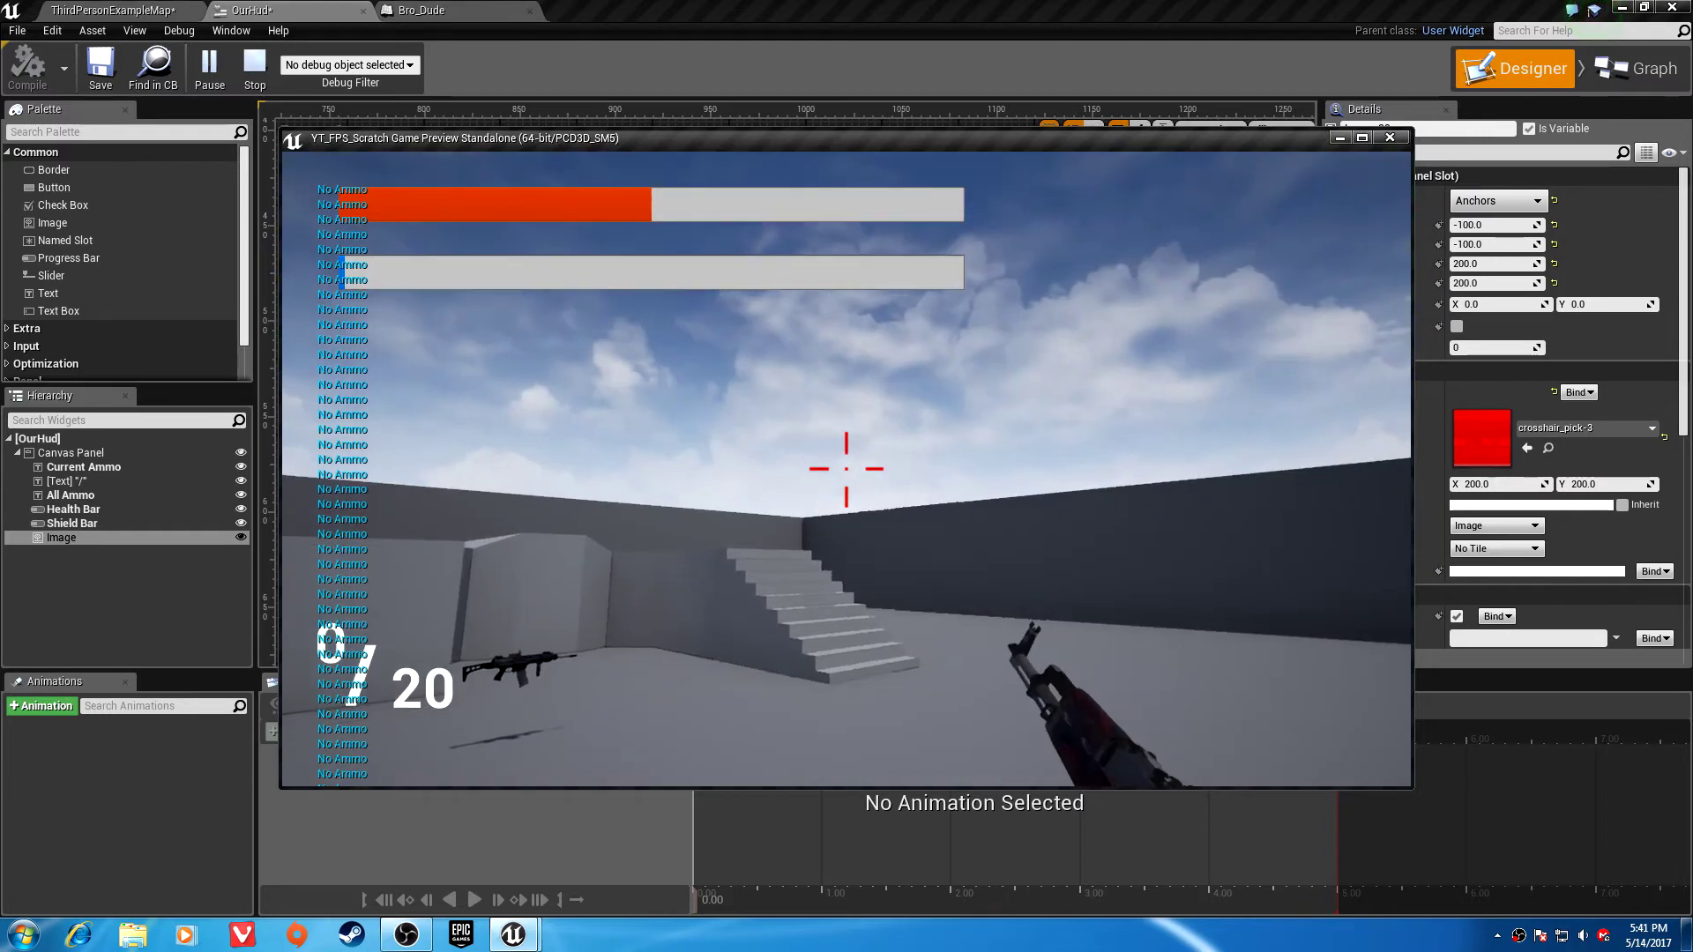
right_click(847, 469)
key("r")
left_click(846, 469)
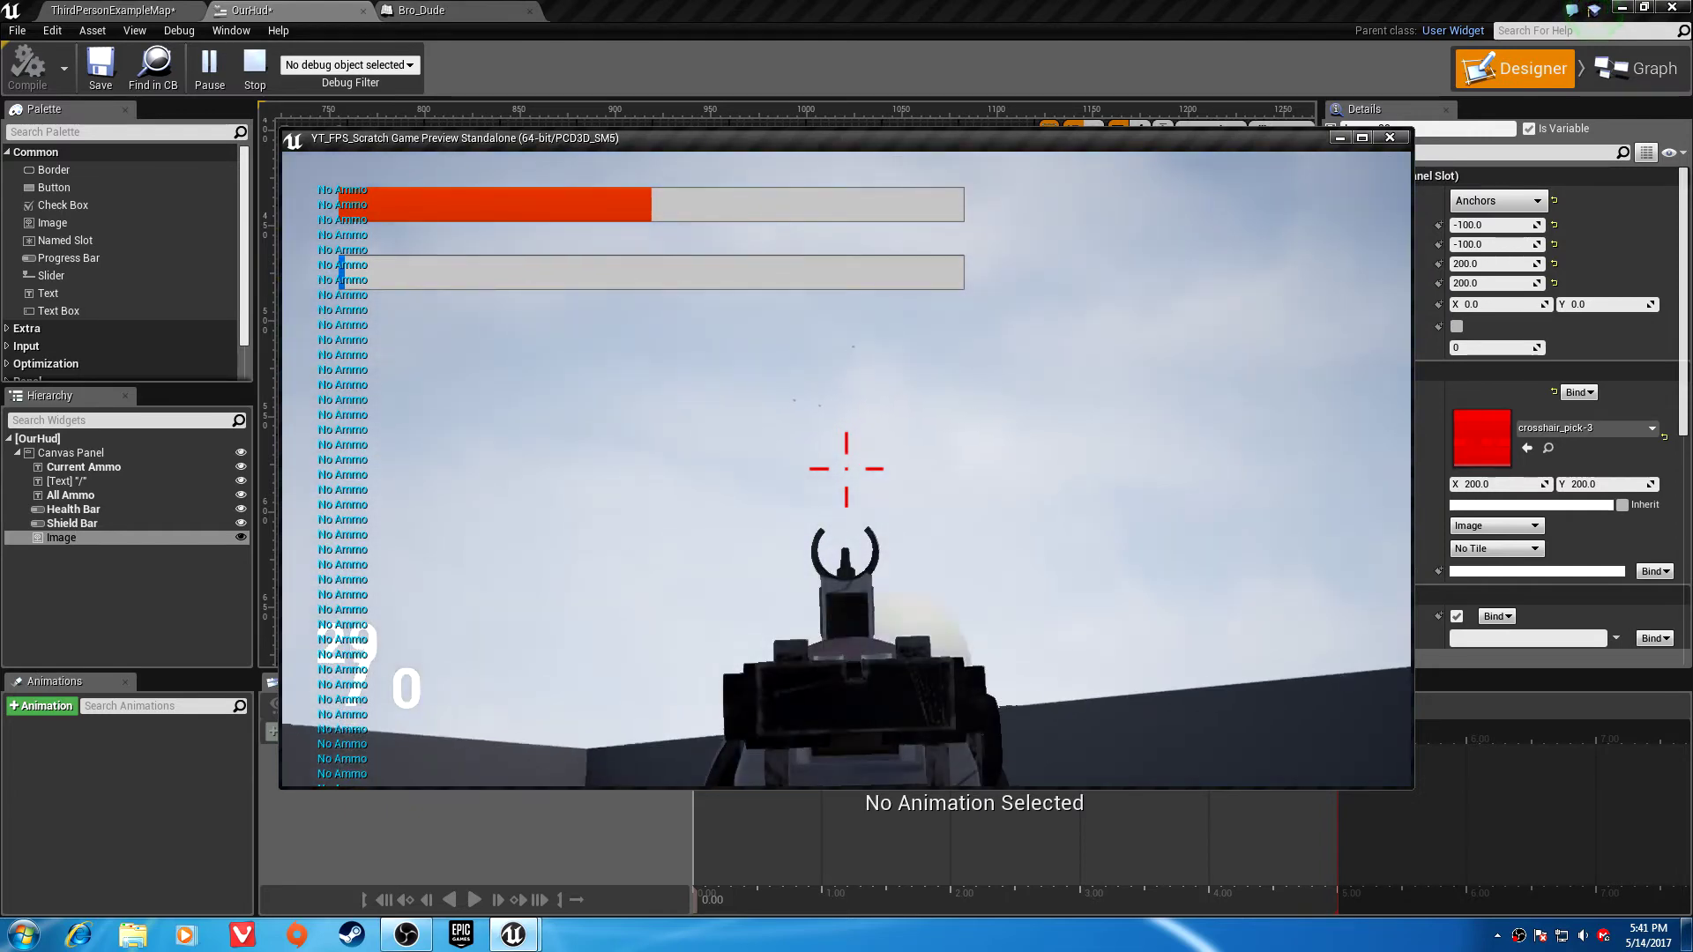
left_click(847, 469)
left_click(847, 469)
left_click(846, 469)
left_click(846, 469)
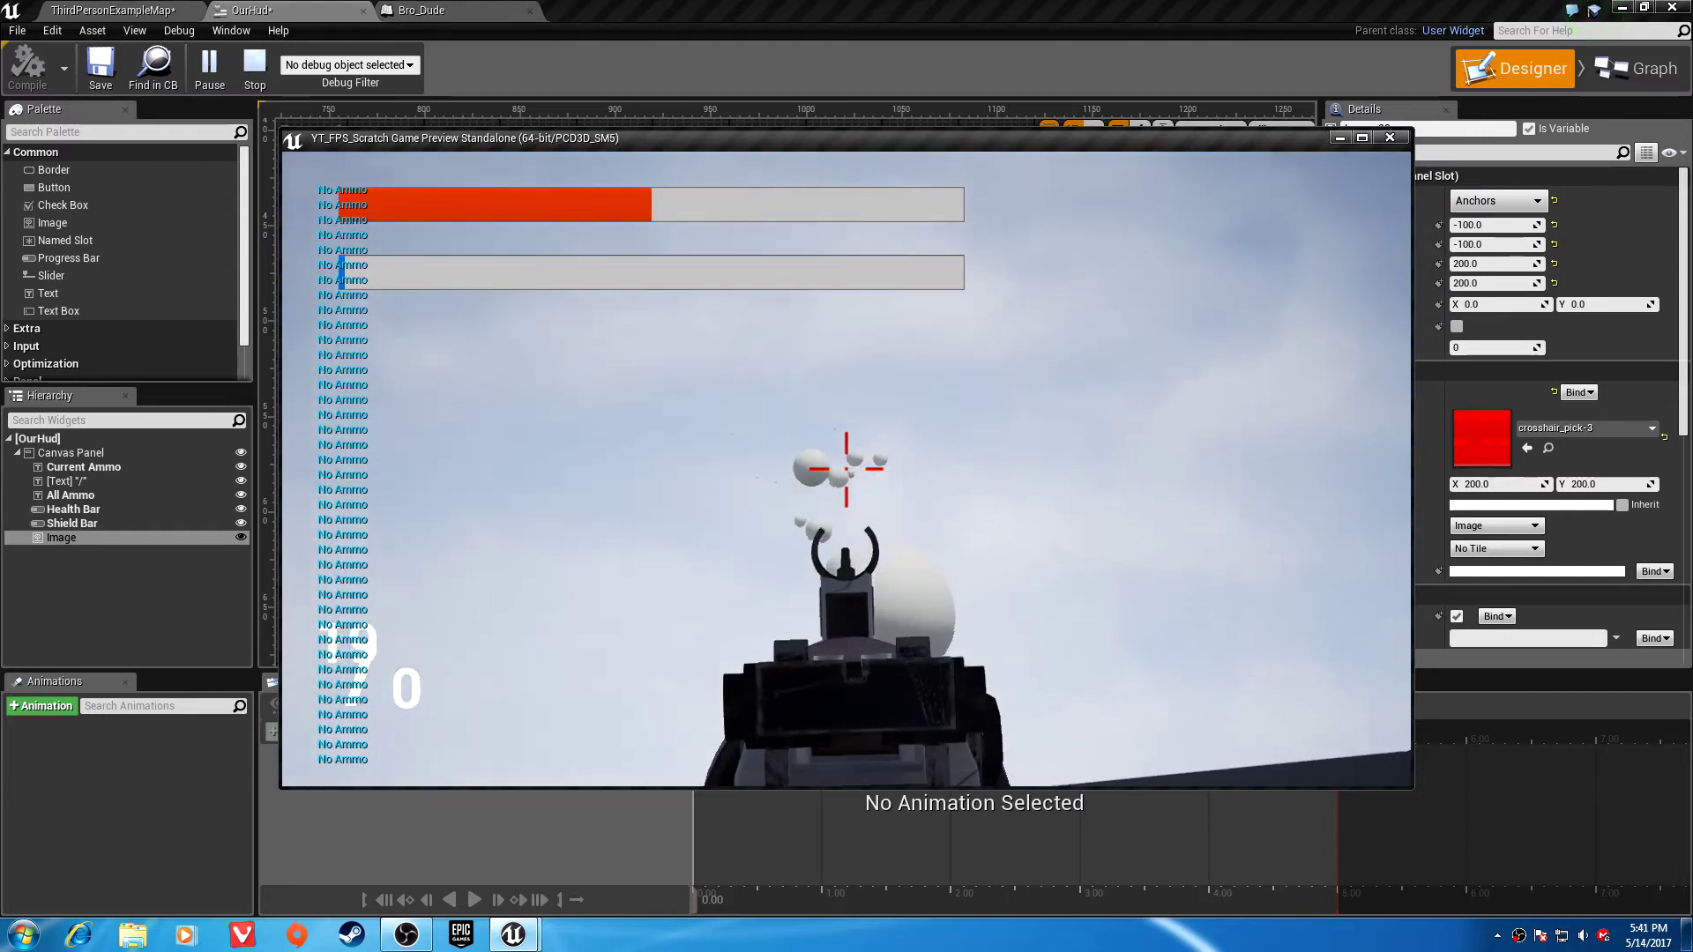
left_click(846, 469)
left_click(846, 469)
left_click(847, 469)
left_click(847, 469)
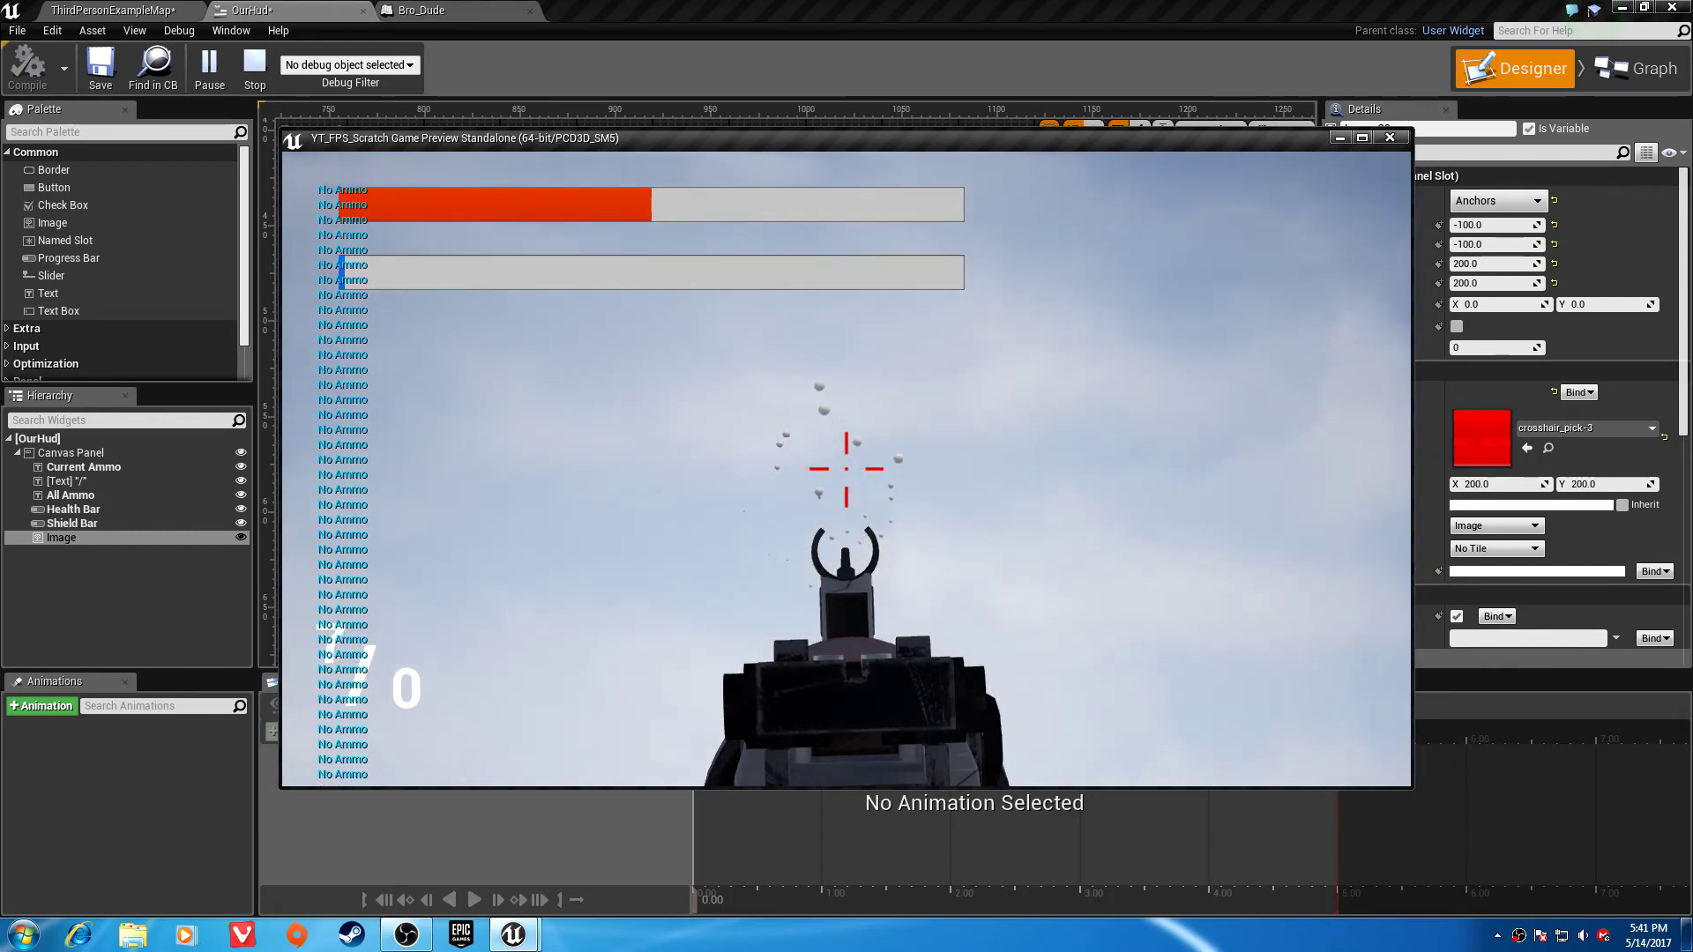
left_click(847, 469)
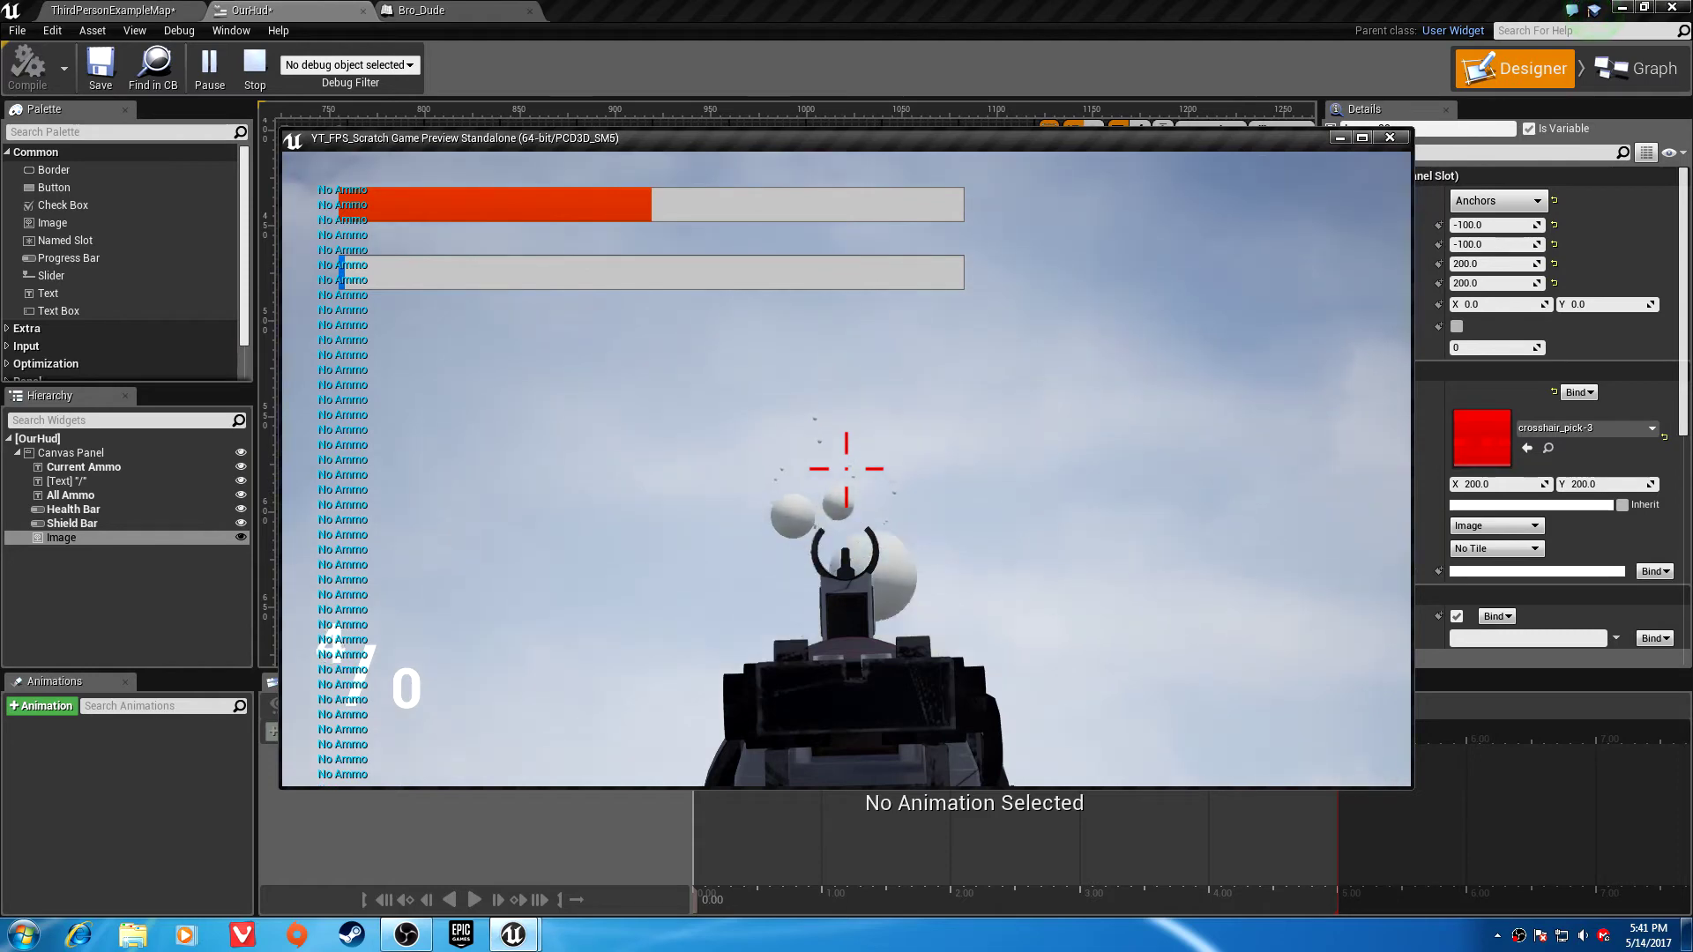
left_click(847, 469)
left_click(847, 469)
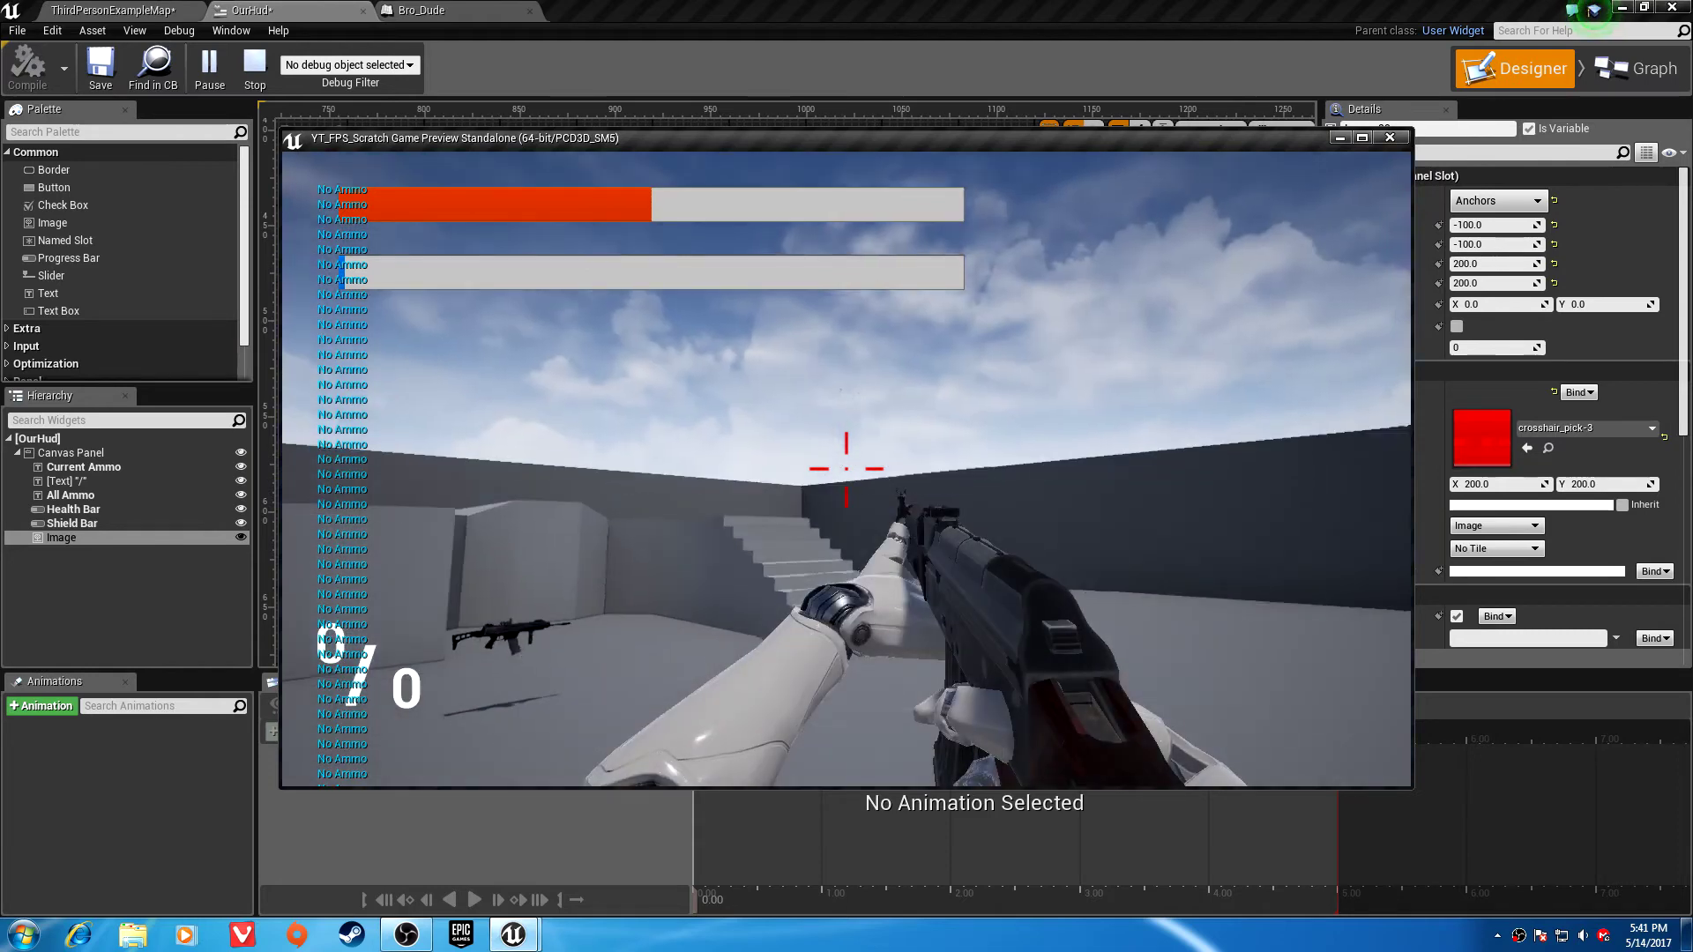
right_click(847, 469)
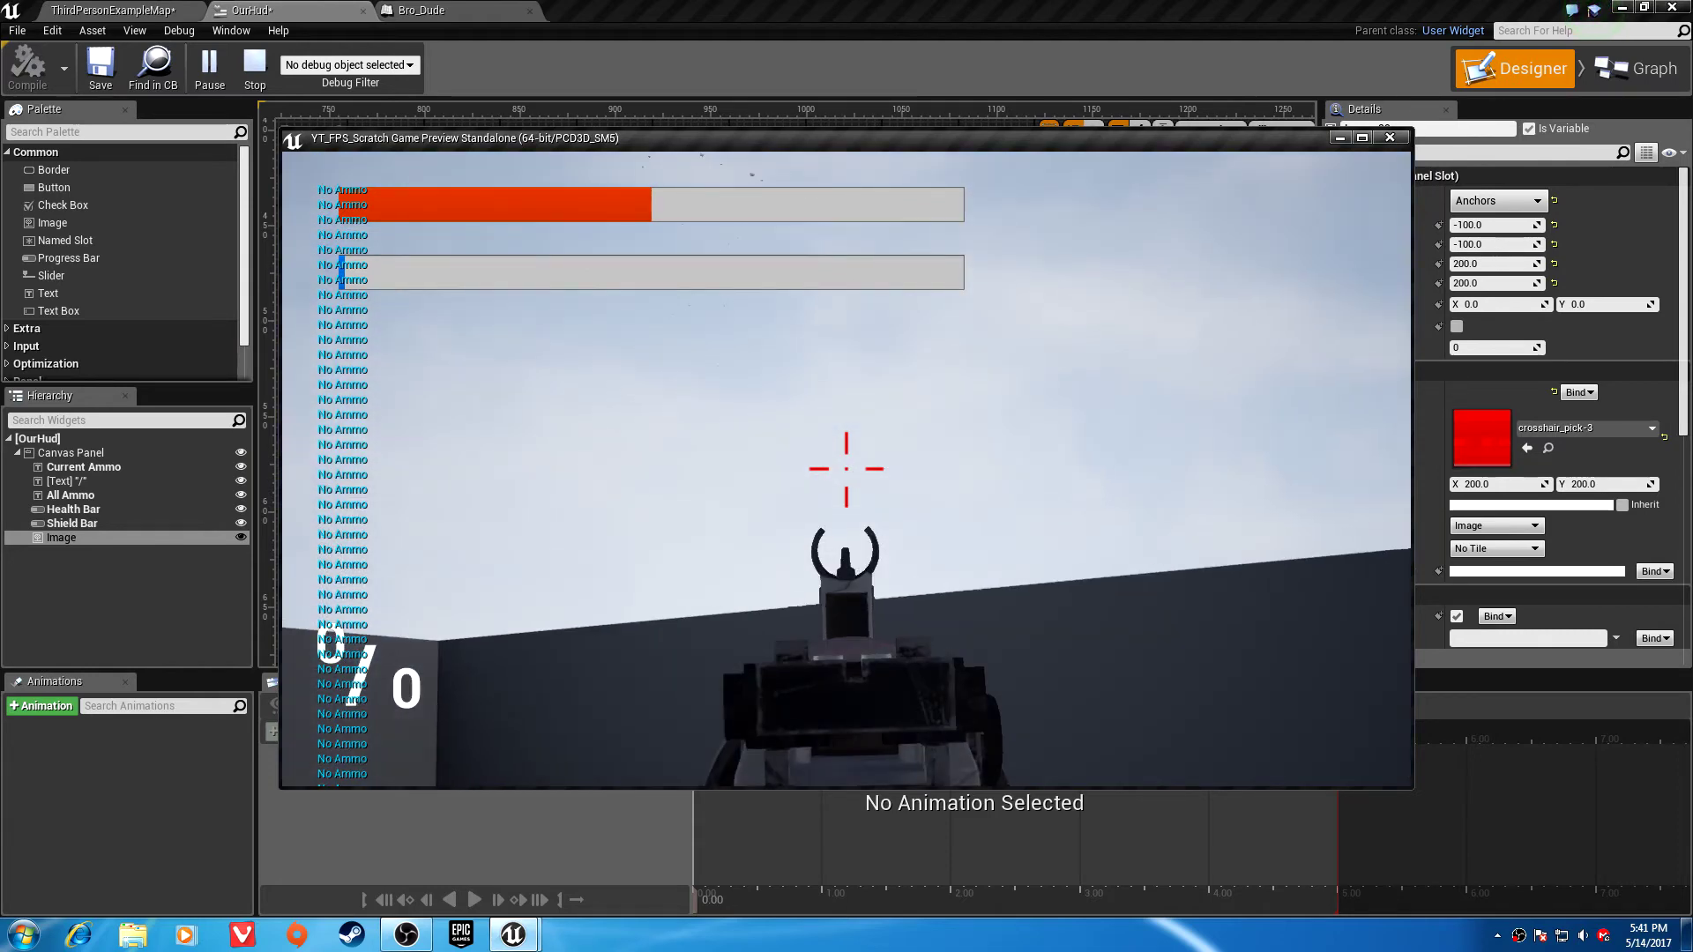
key("Escape")
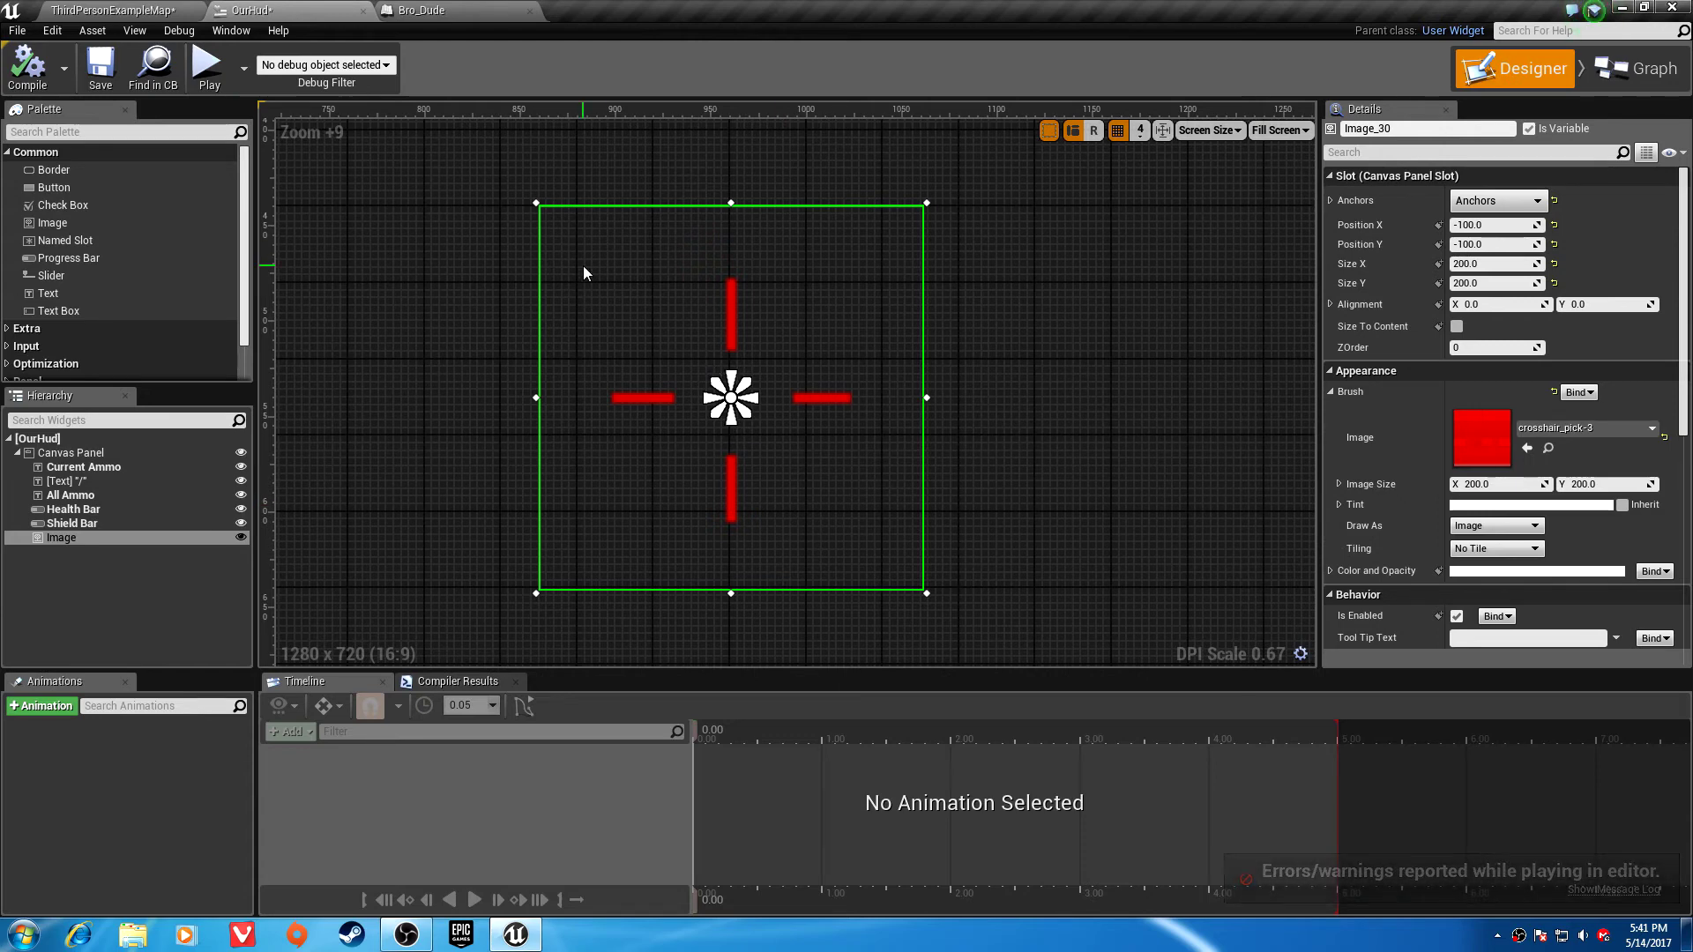
Return to the ThirdPersonExampleMap level editor.
left_click(104, 10)
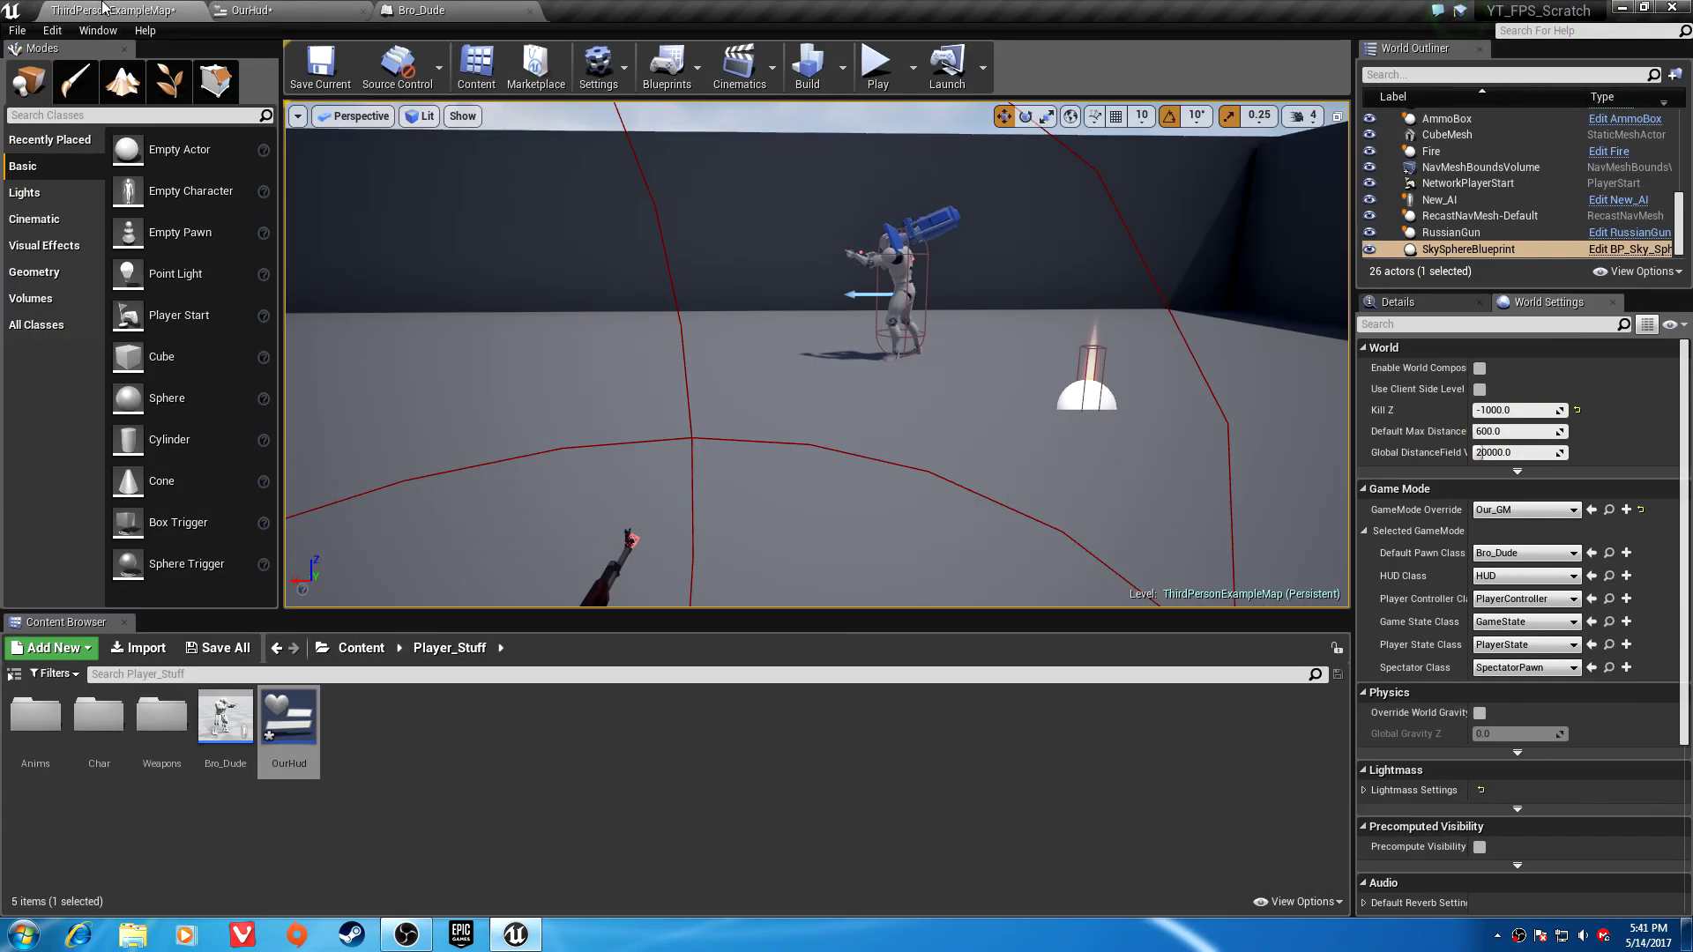